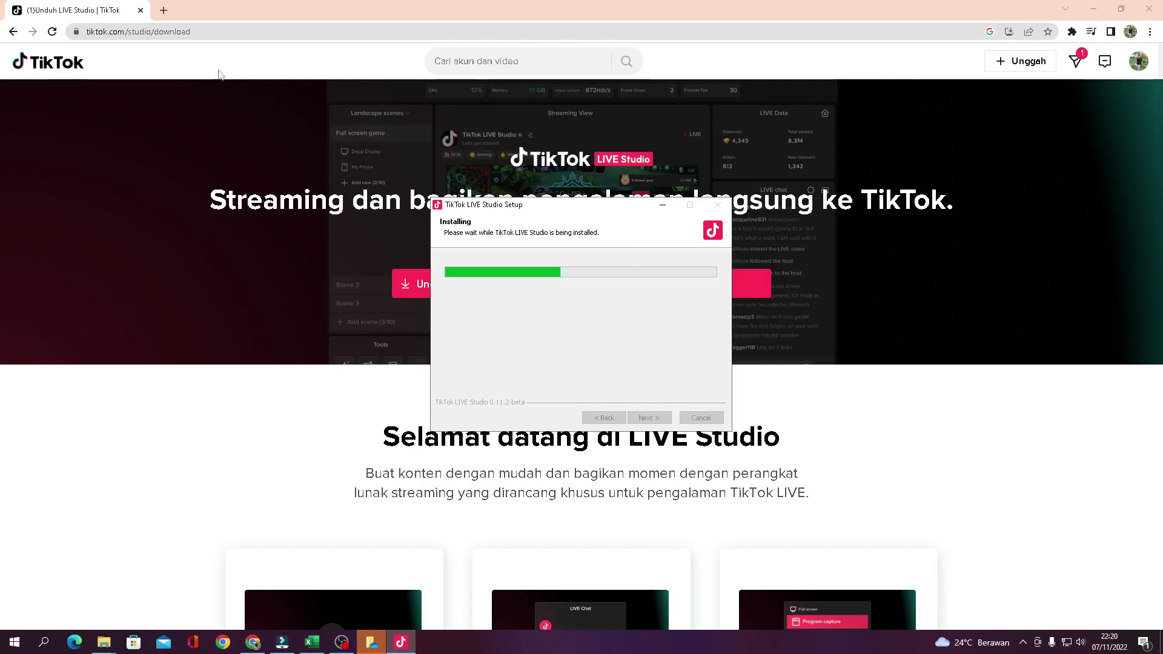
Step: Search the web for "tes sinyal", run the Ookla Speedtest in a new browser tab, and close that tab
left_click(163, 11)
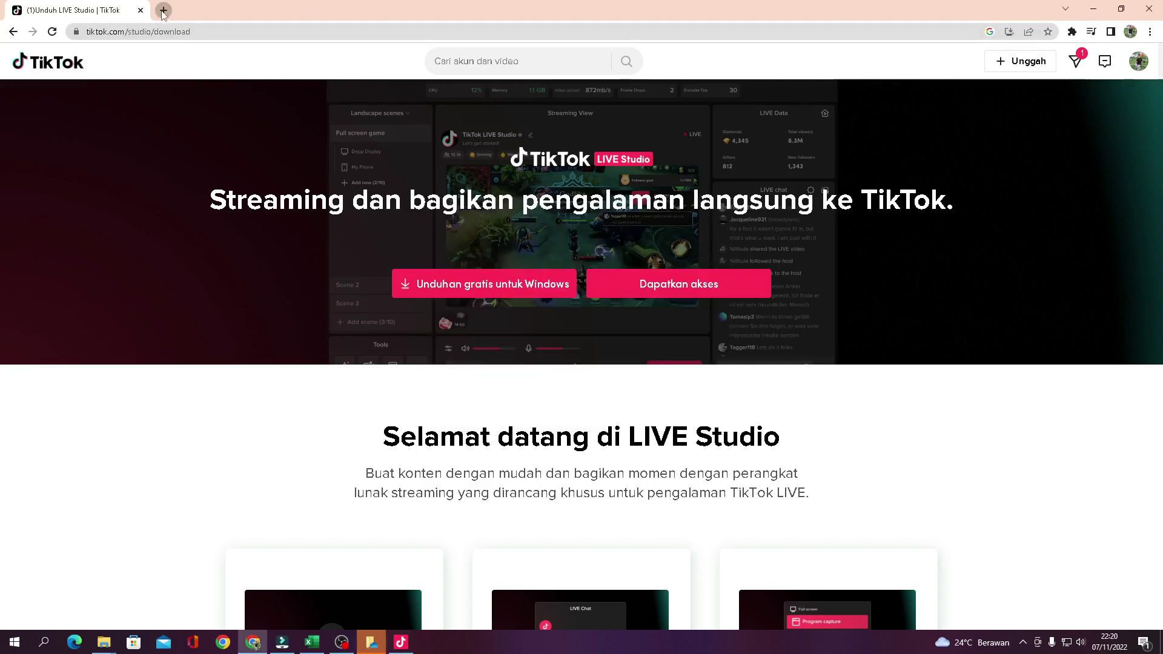
type("tes sinya")
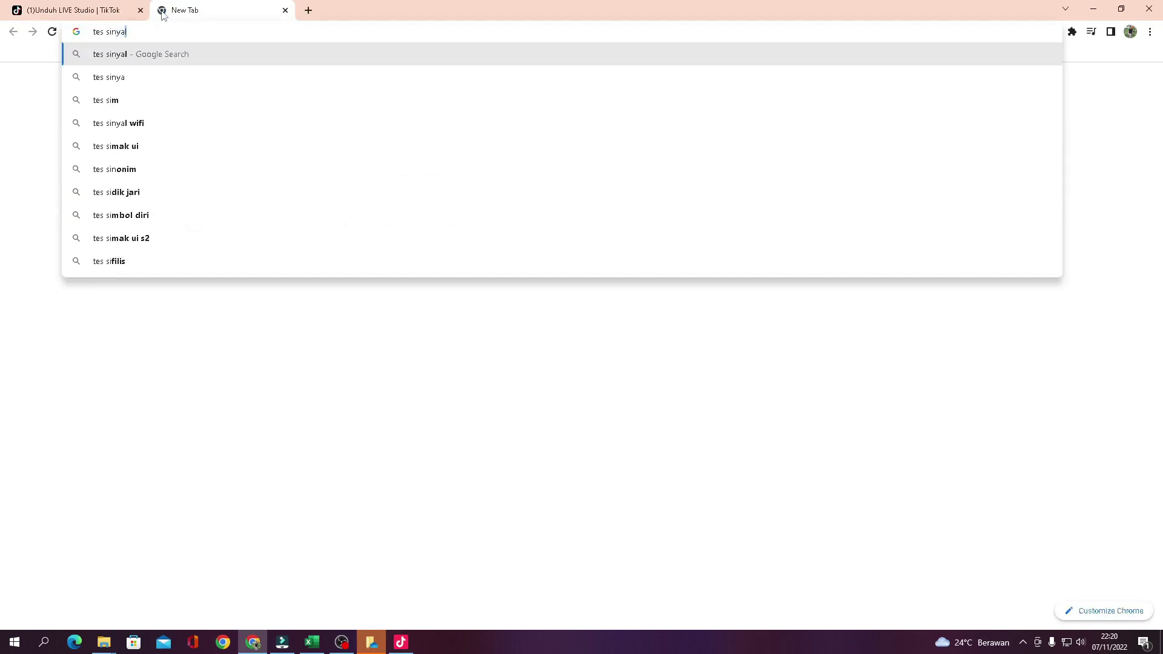
key("Return")
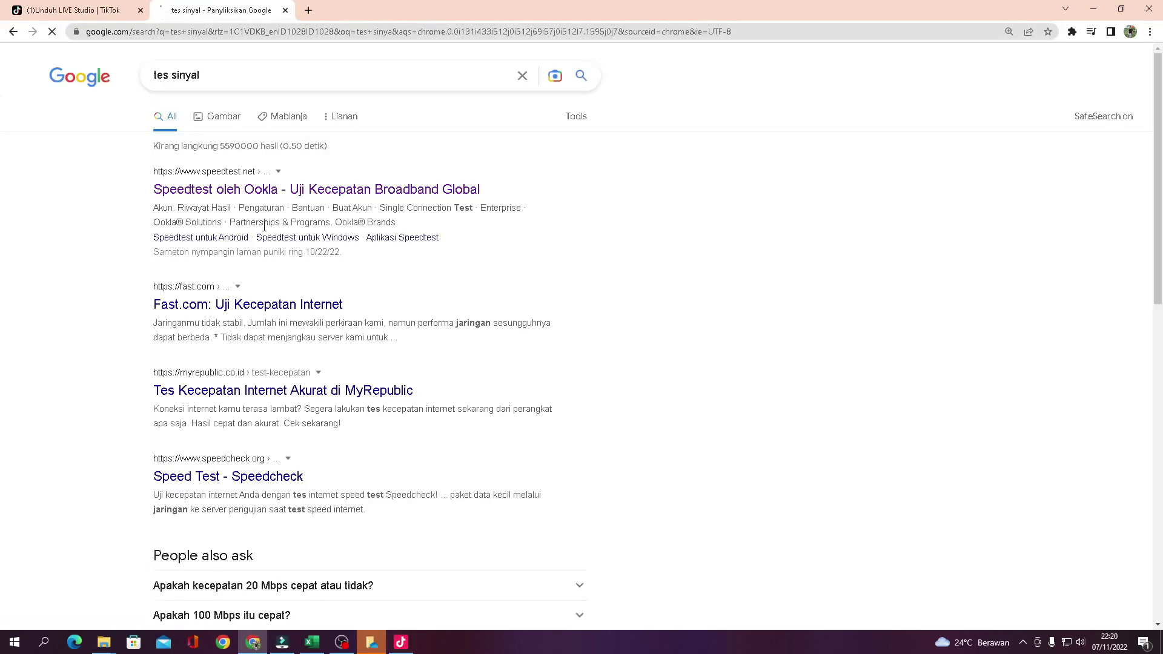
left_click(324, 189)
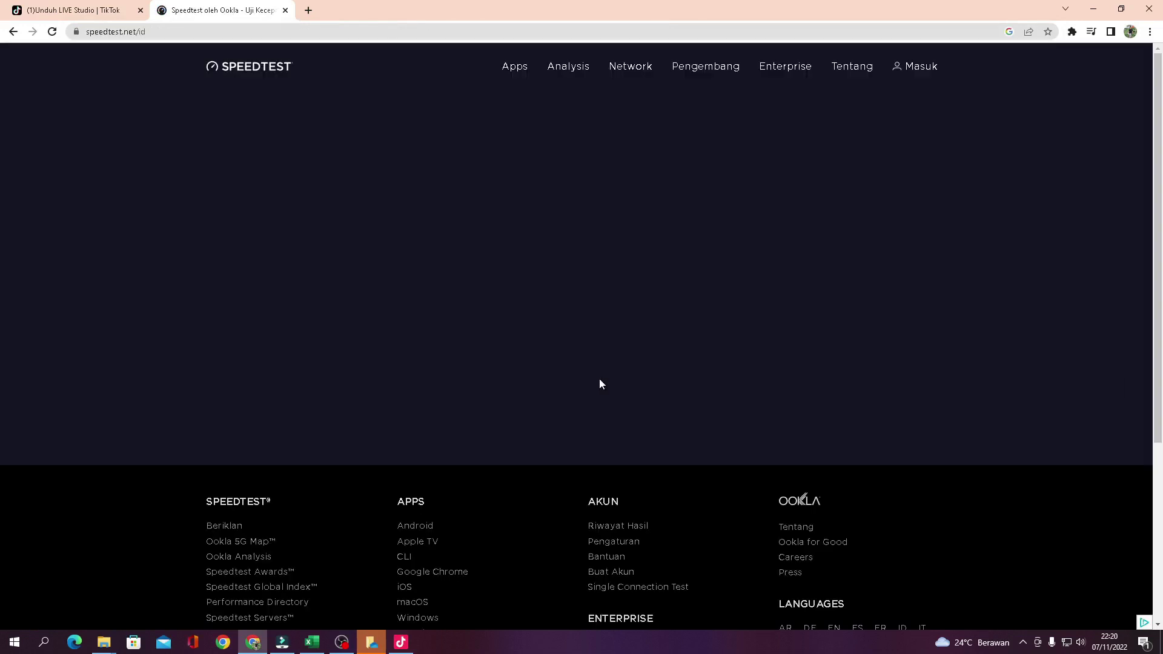
left_click(564, 293)
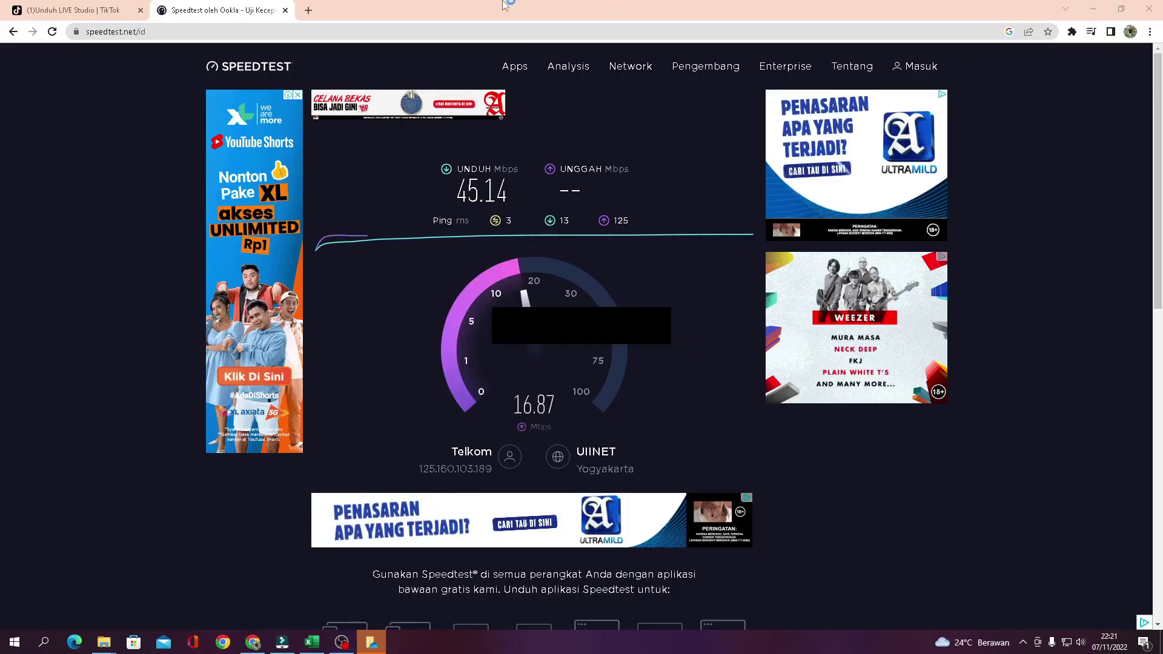
left_click(284, 10)
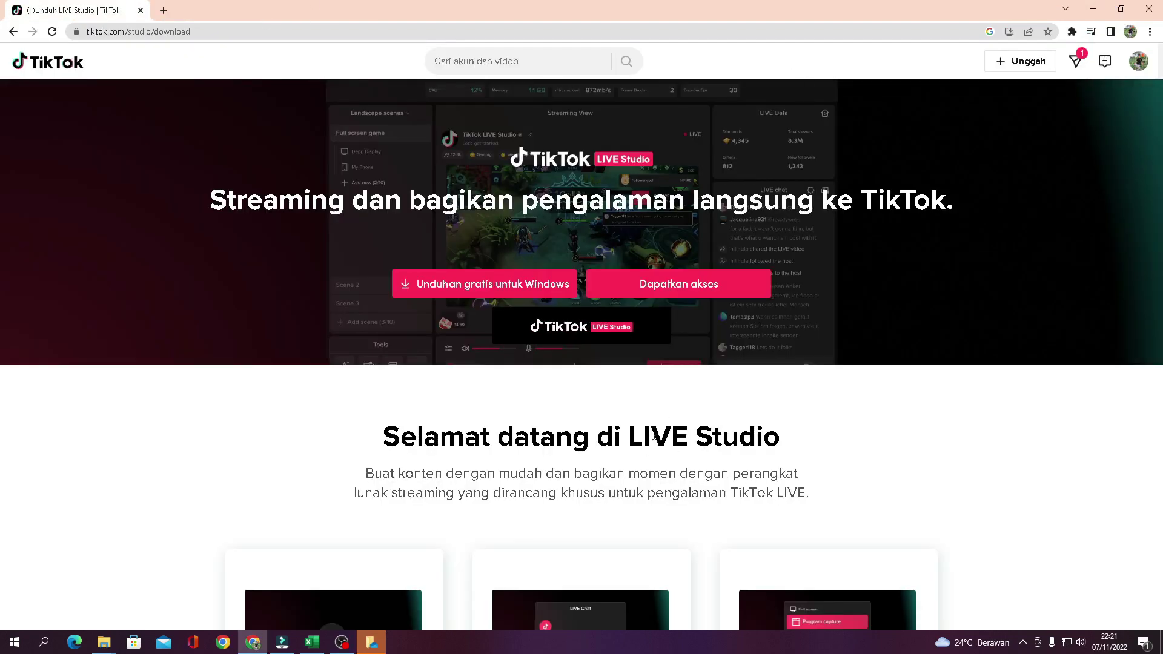
Step: Clear the browser and folder windows away and log in to TikTok LIVE Studio using a QR code
left_click(1093, 8)
left_click(1094, 7)
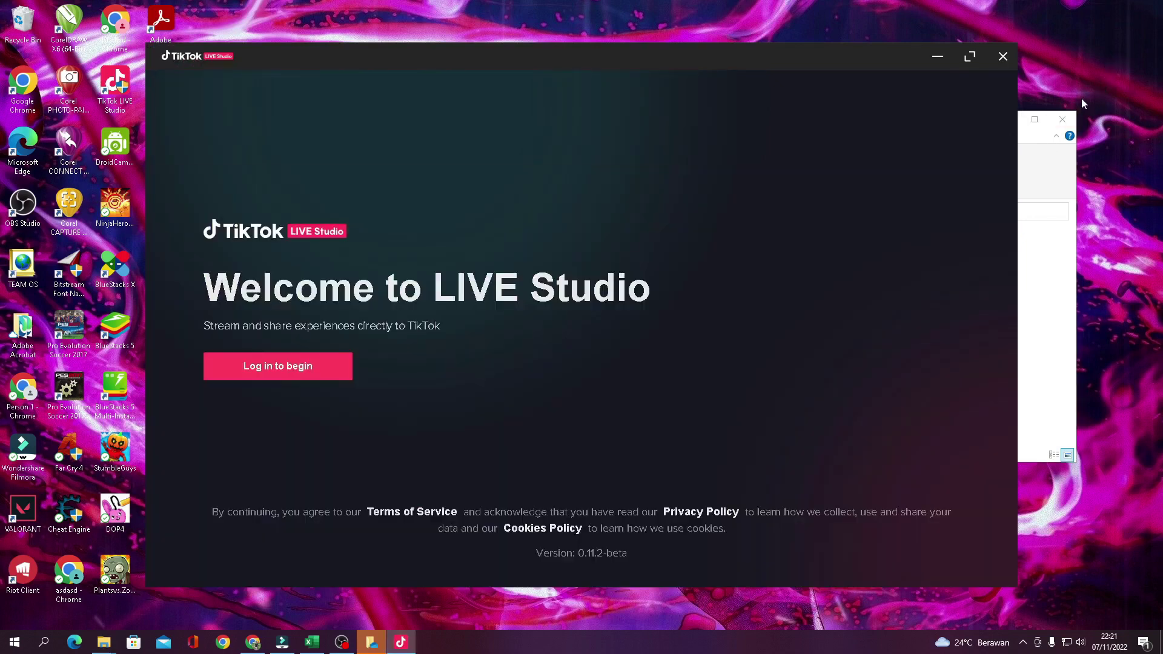
left_click(1072, 118)
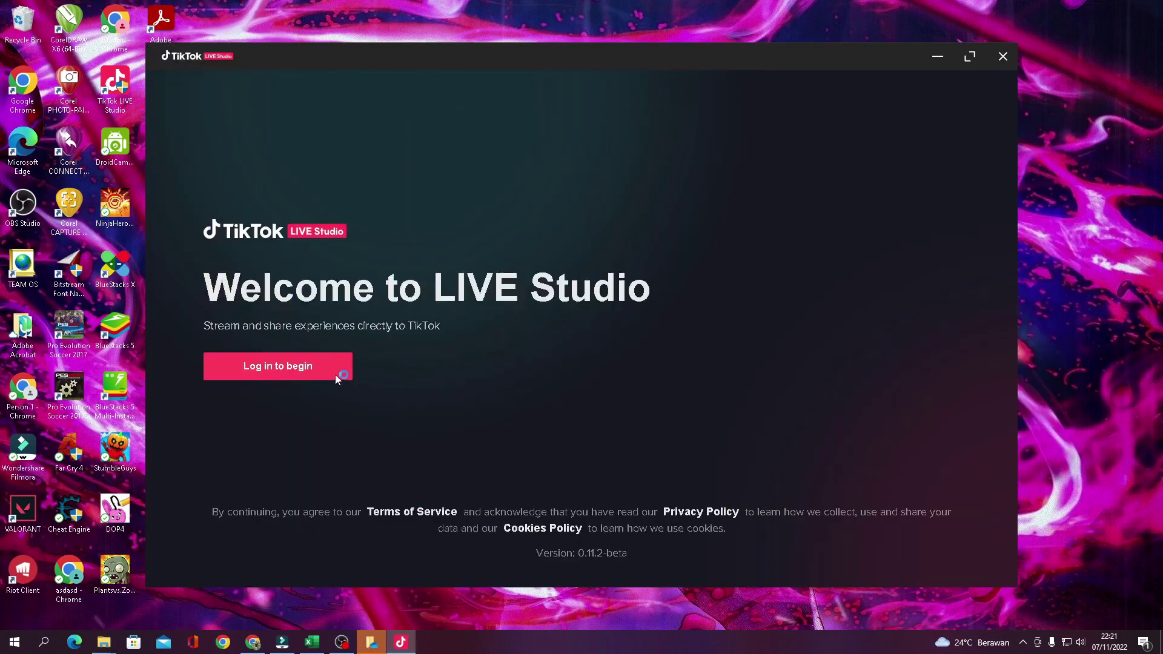
left_click(300, 369)
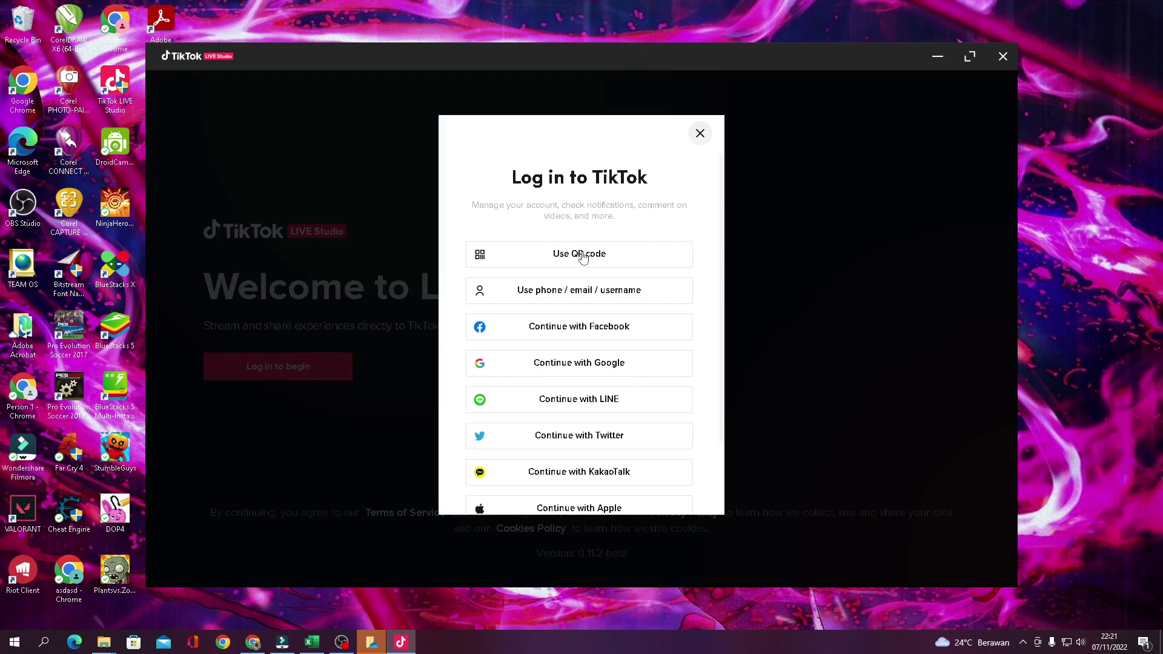
left_click(583, 258)
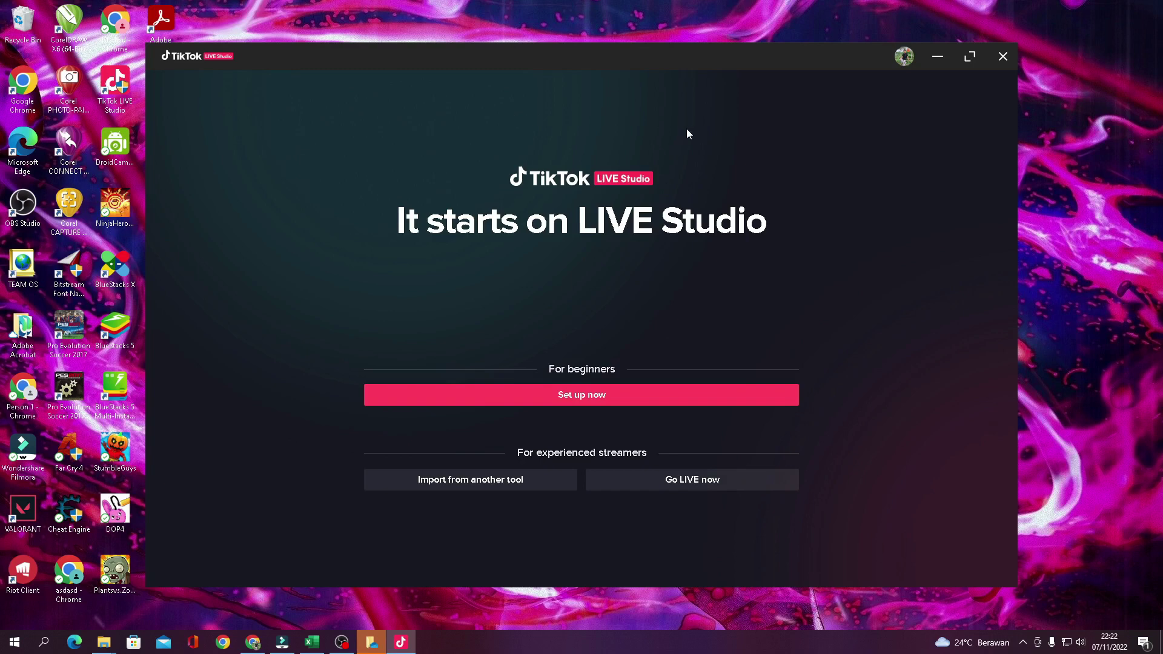
Step: Start the beginner setup and accept Default device as microphone and DroidCam Source 3 as camera
left_click(544, 396)
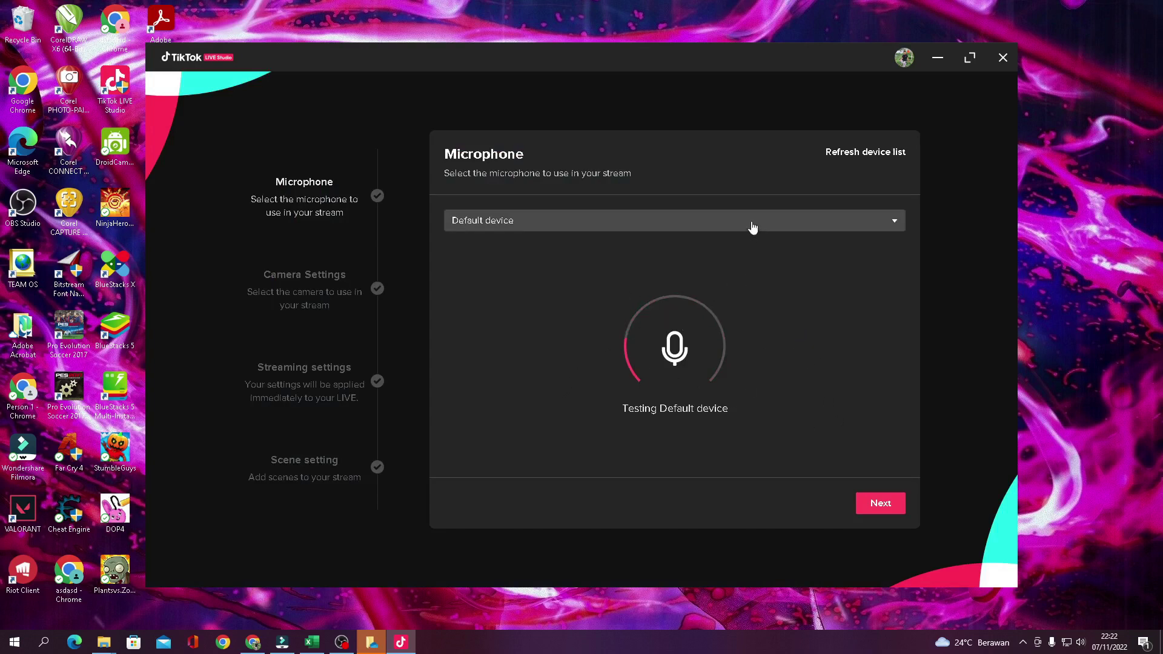
left_click(873, 505)
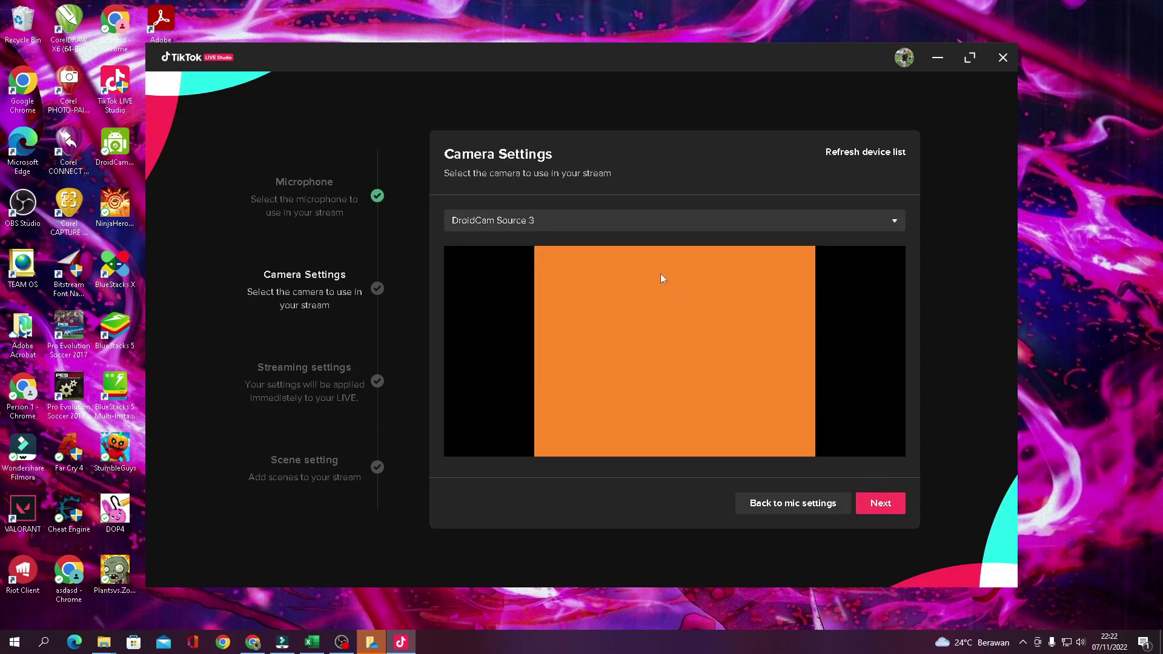
left_click(879, 507)
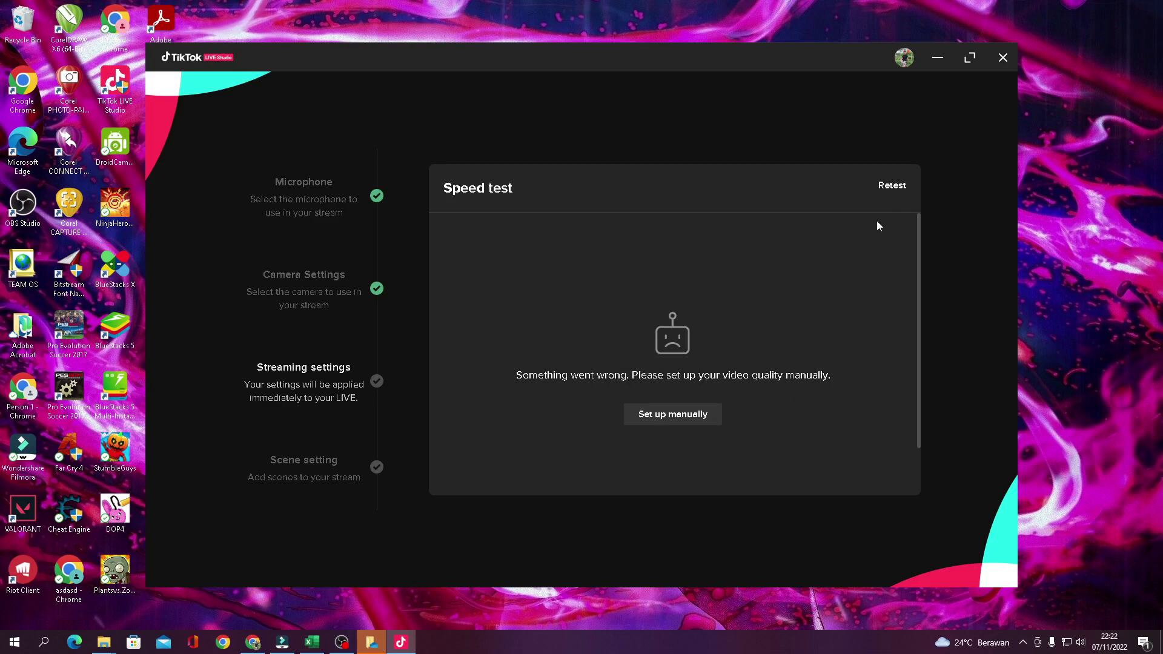
Step: Retest the connection speed, switch to manual video quality setup, and accept the 720P+ streaming settings
left_click(901, 189)
left_click(660, 424)
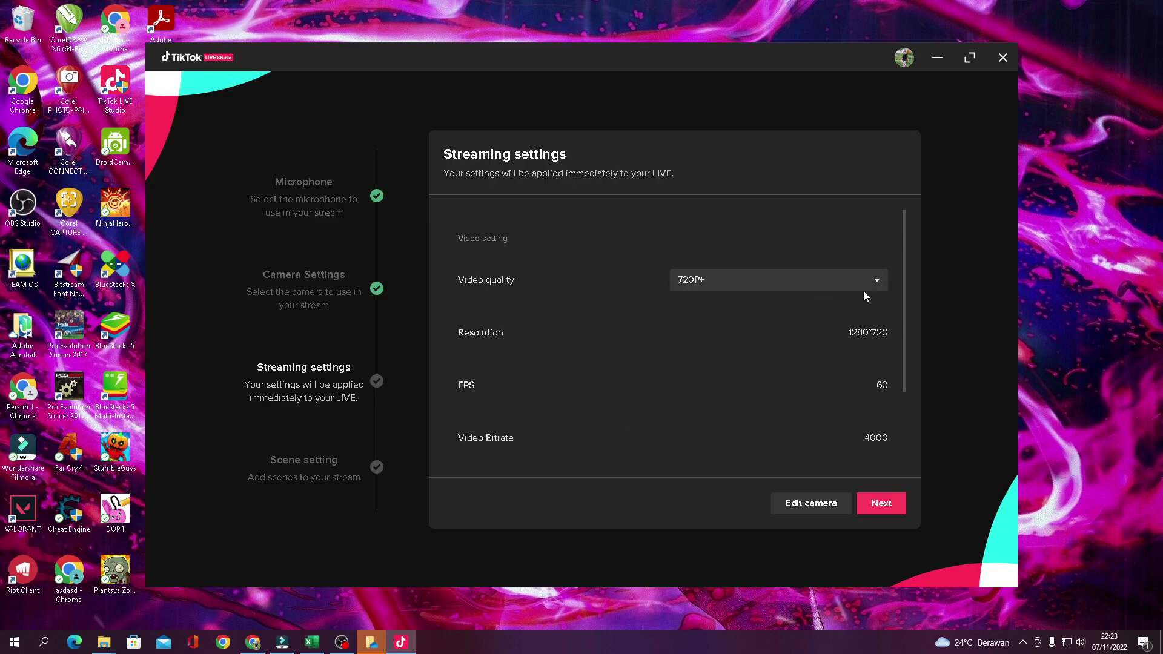
scroll(863, 291, "down", 2)
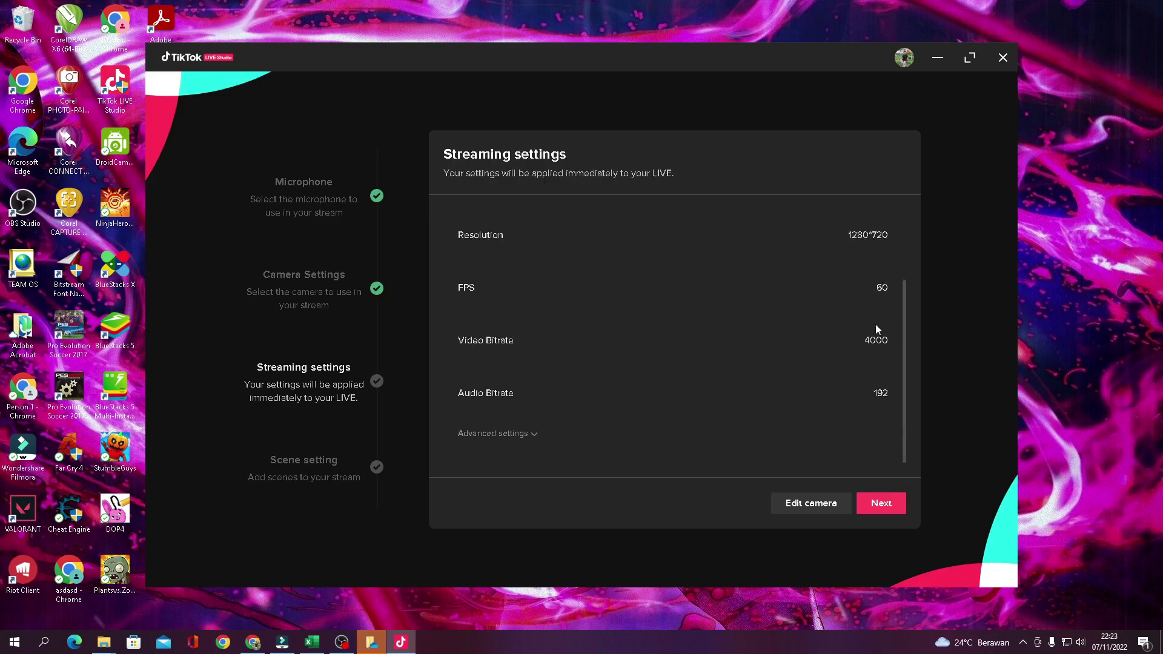
left_click(886, 512)
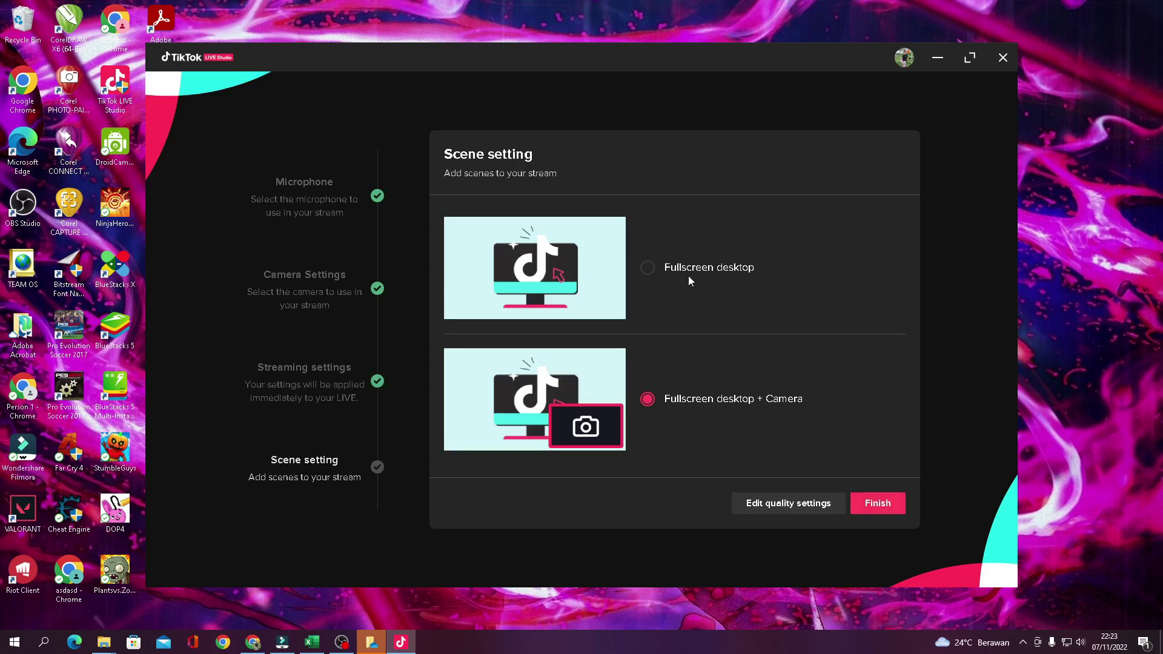
Step: Choose the Fullscreen desktop scene, finish the setup, and skip the welcome guide
left_click(654, 267)
left_click(878, 503)
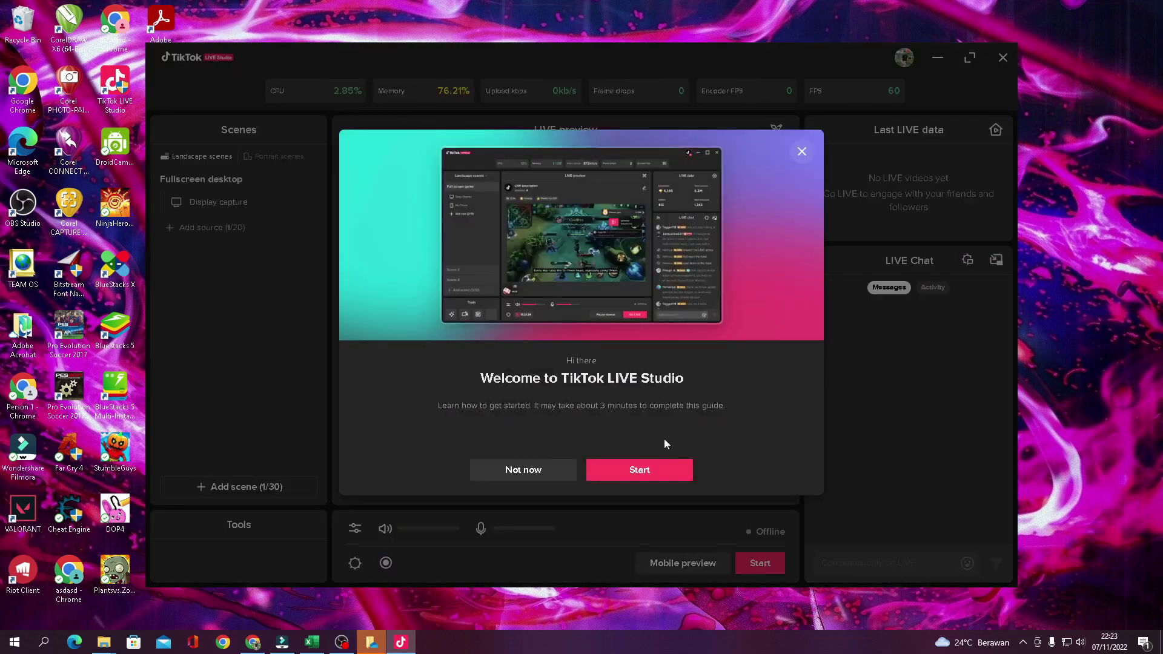
left_click(554, 471)
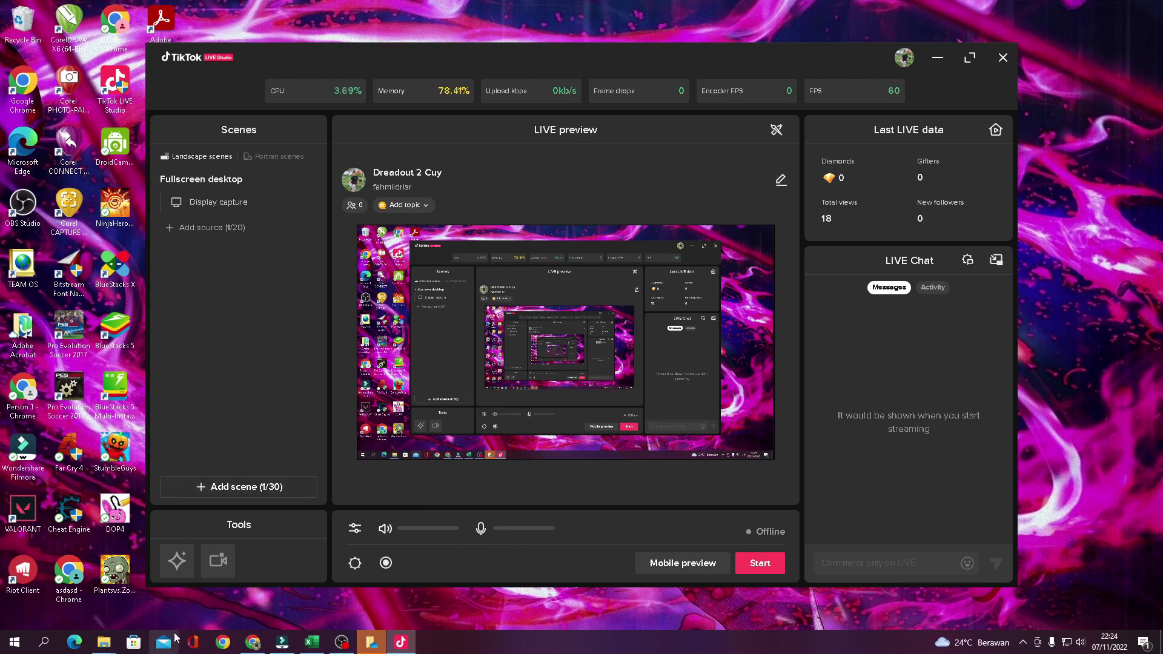
Step: Launch STORY OF SEASONS Friends of Mineral Town from its folder inside Game on drive D
mouse_move(106, 644)
left_click(83, 611)
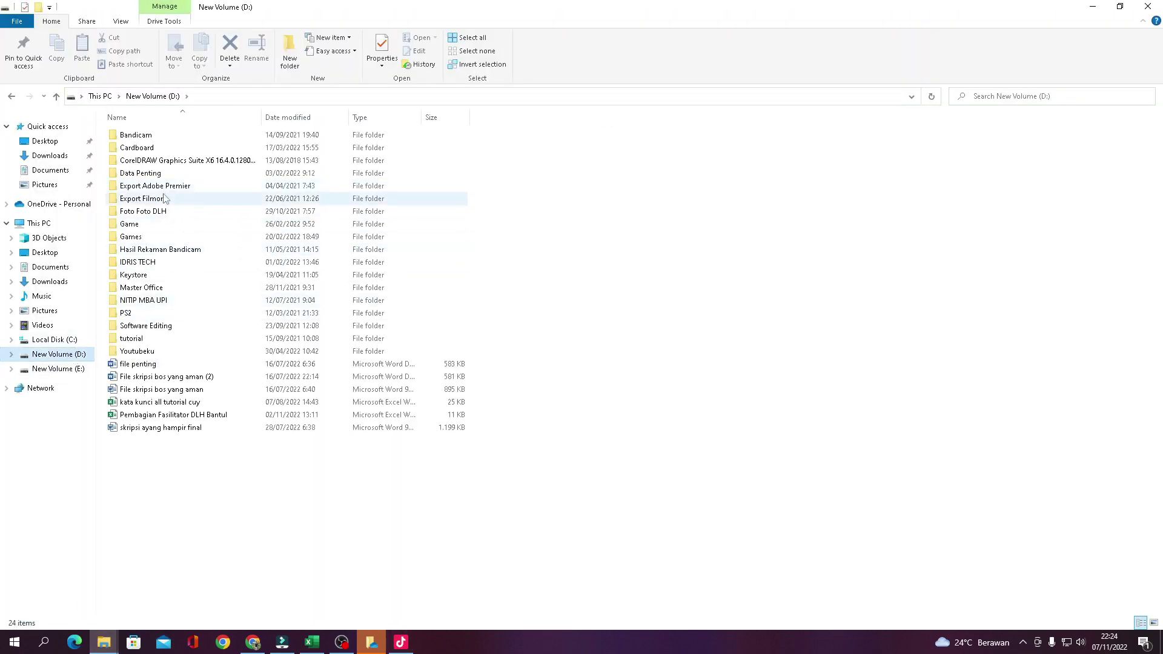
left_click(83, 370)
left_click(84, 355)
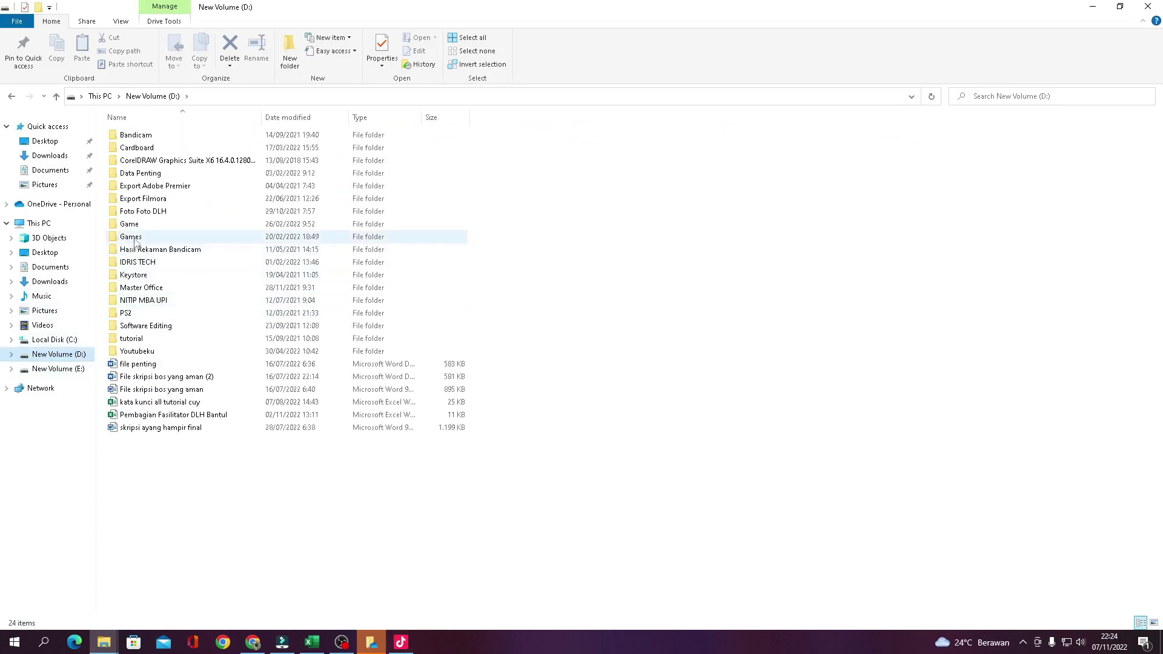
double_click(130, 226)
double_click(170, 314)
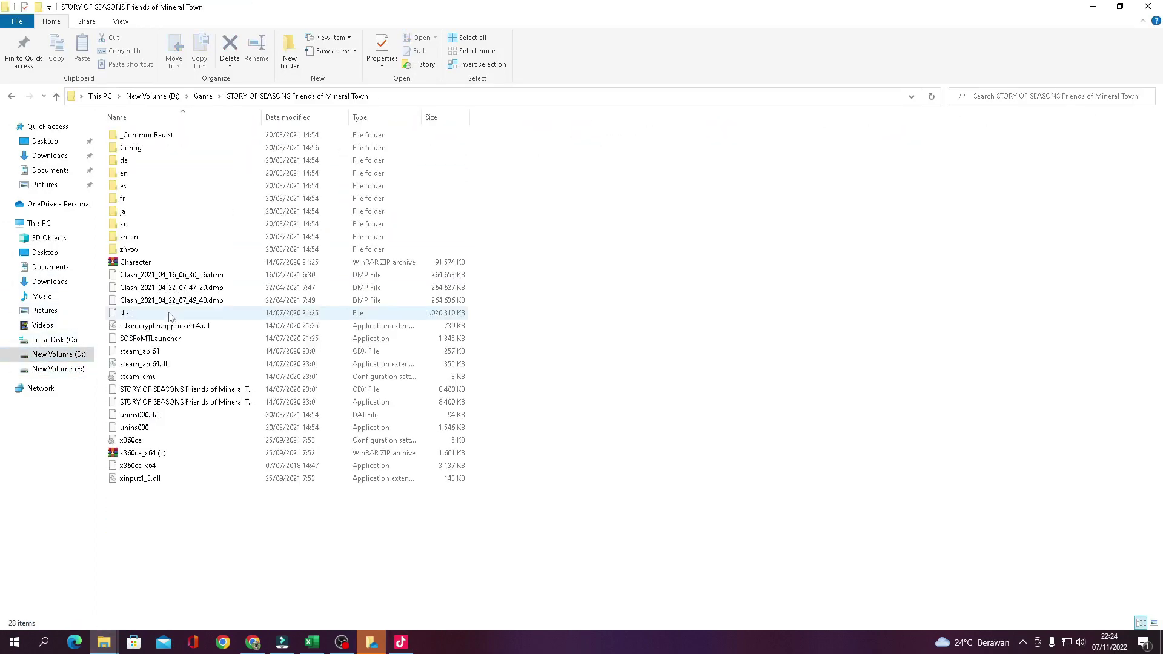
double_click(152, 403)
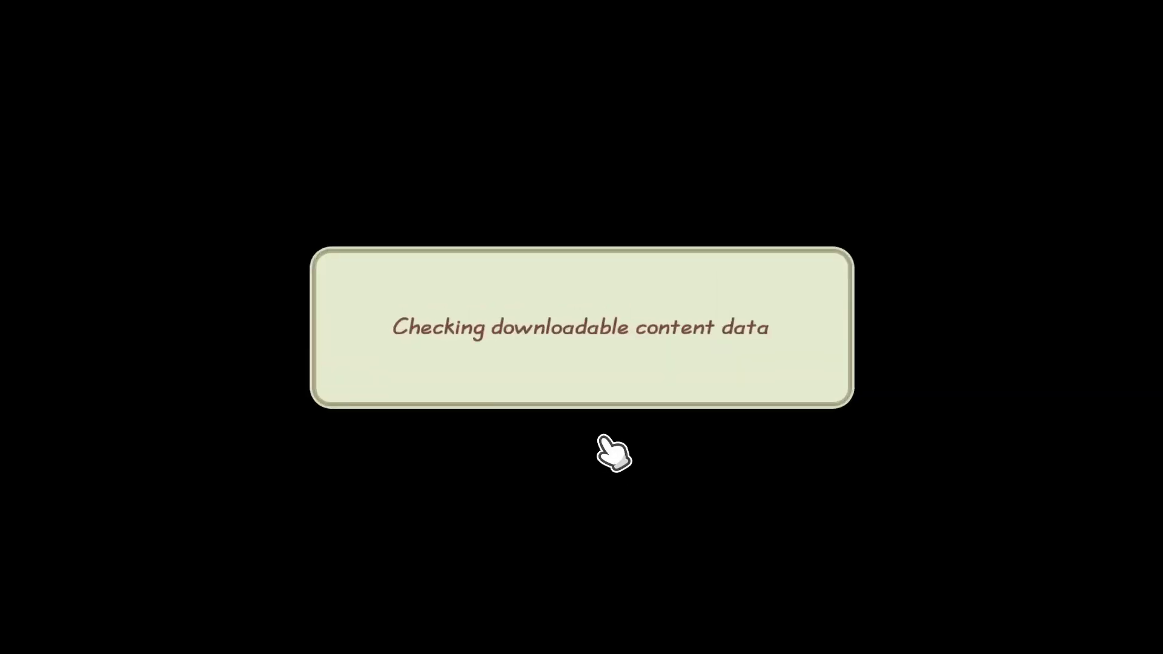
Step: Switch back to TikTok LIVE Studio and set the LIVE title to "Main Story Of Season"
key("super")
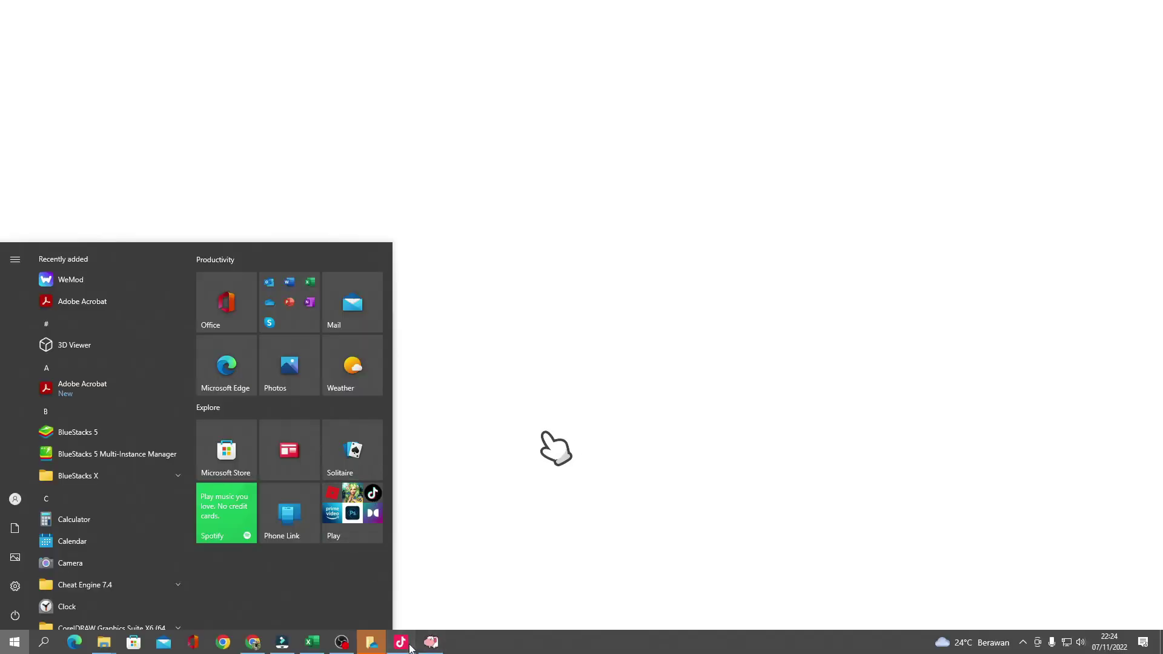
left_click(410, 649)
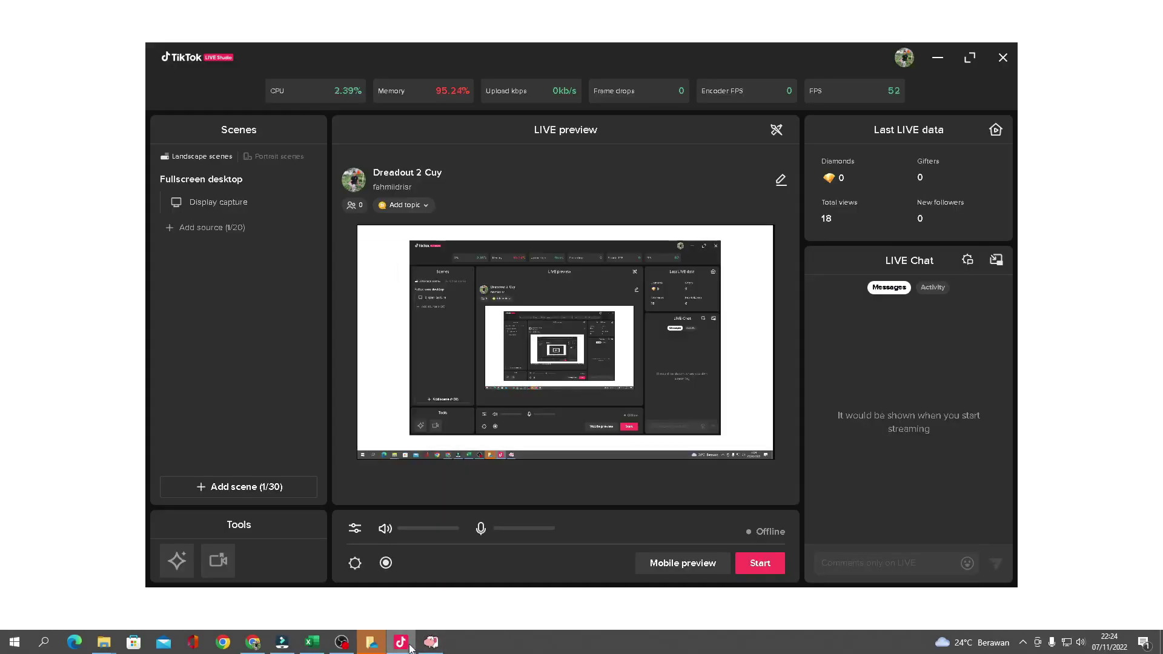
left_click(781, 180)
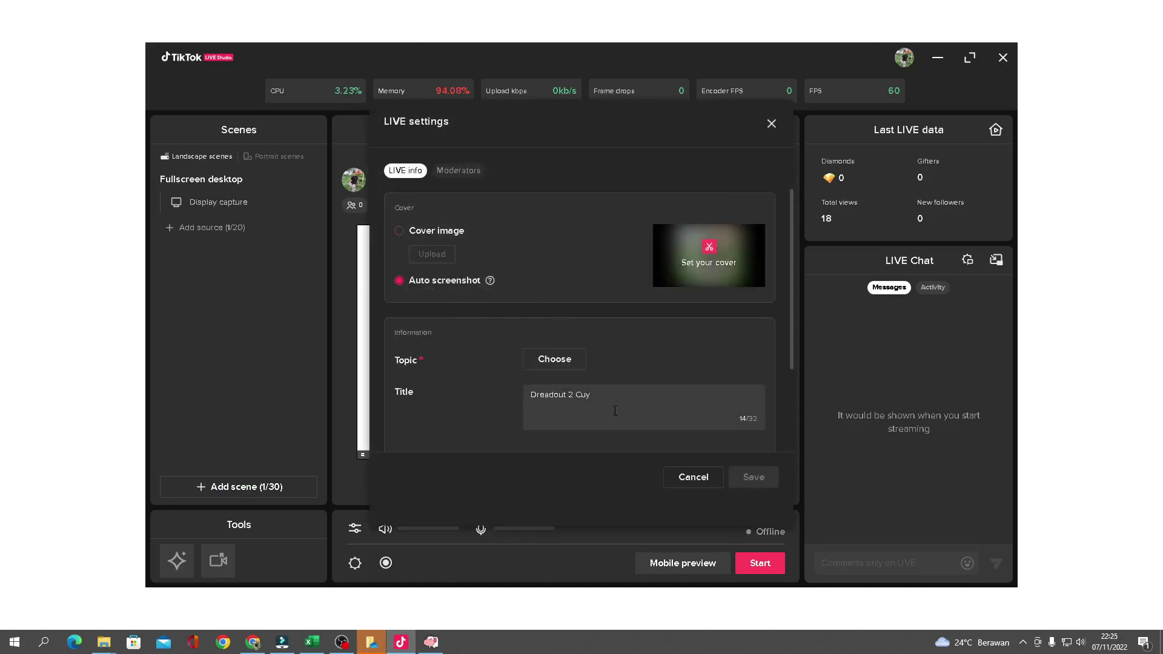
key("BackSpace")
type("Main Story O")
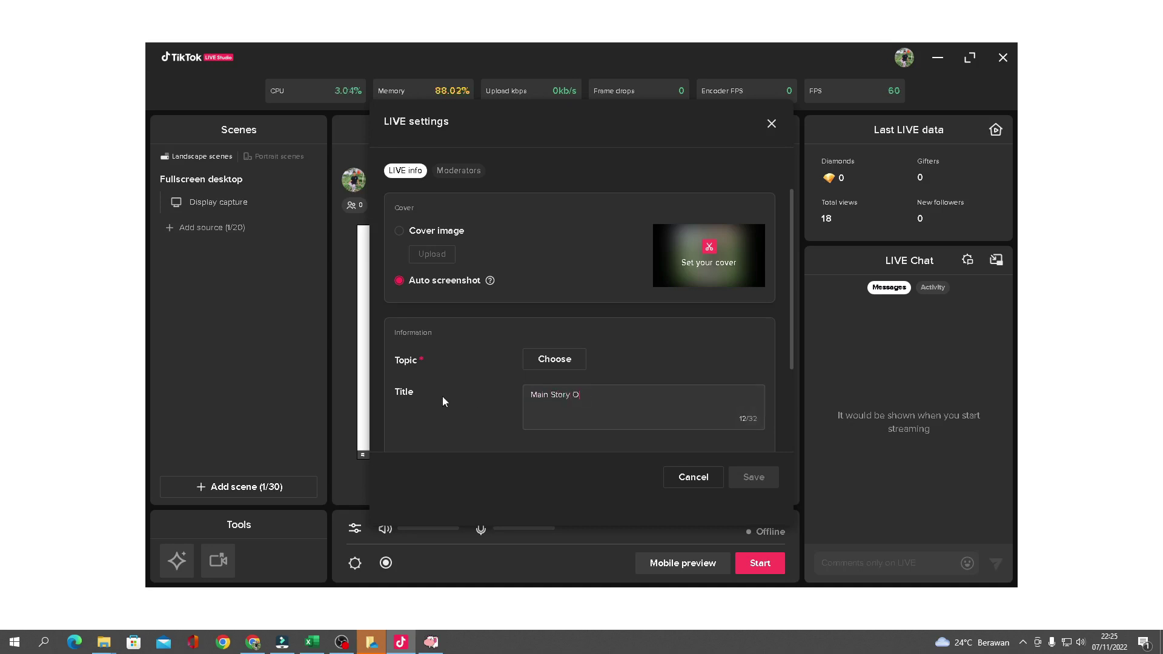
type("f Season")
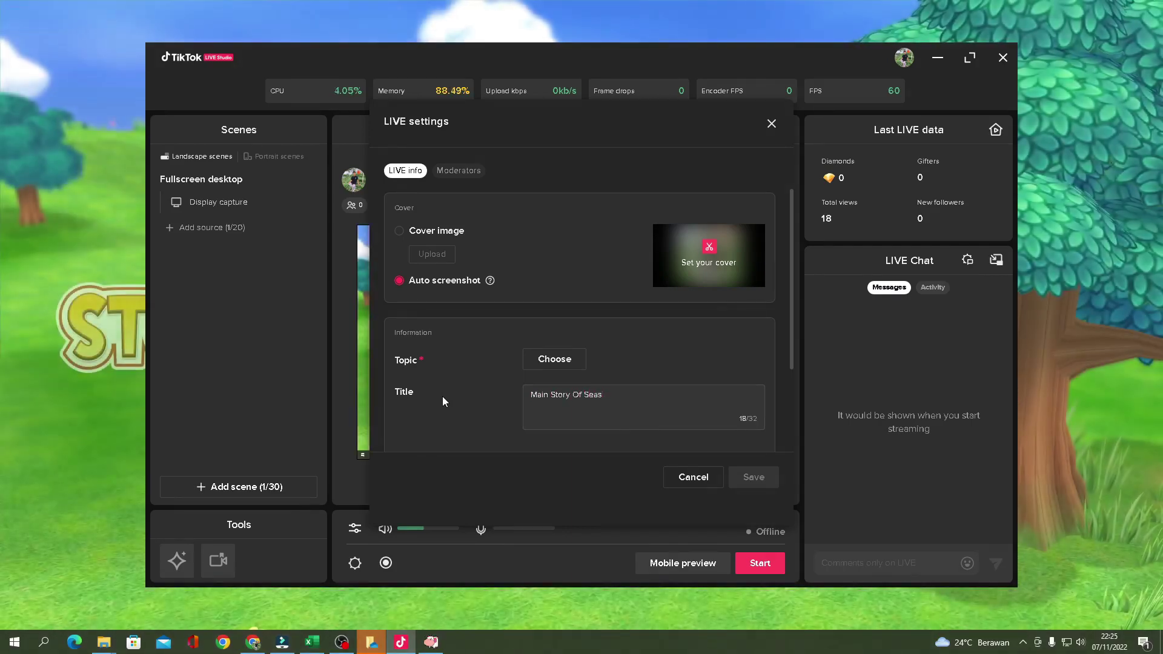
Step: Set the LIVE topic to Gaming, search for "story", choose Other games, and save the LIVE settings
left_click(554, 358)
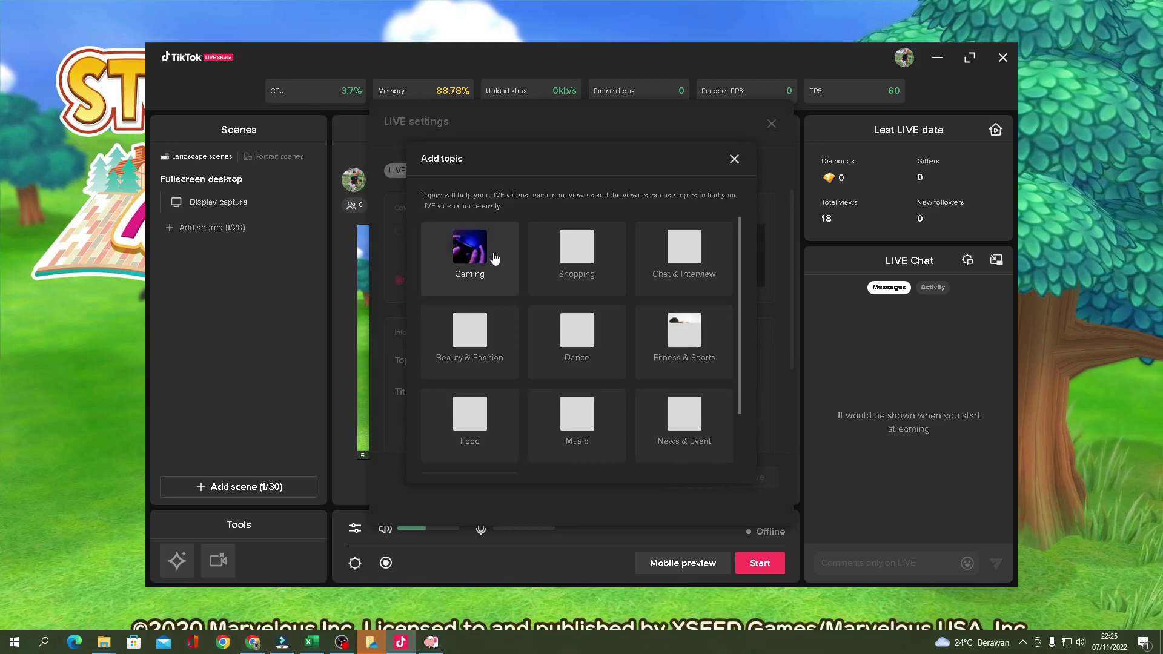
left_click(487, 249)
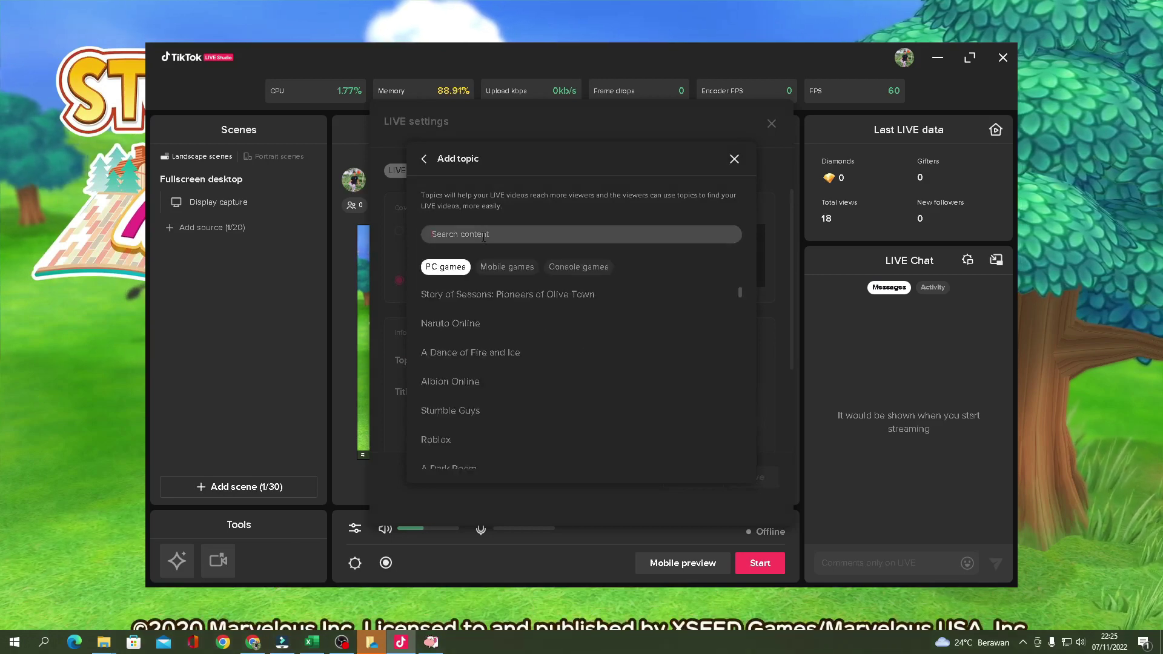
left_click(519, 229)
type("story")
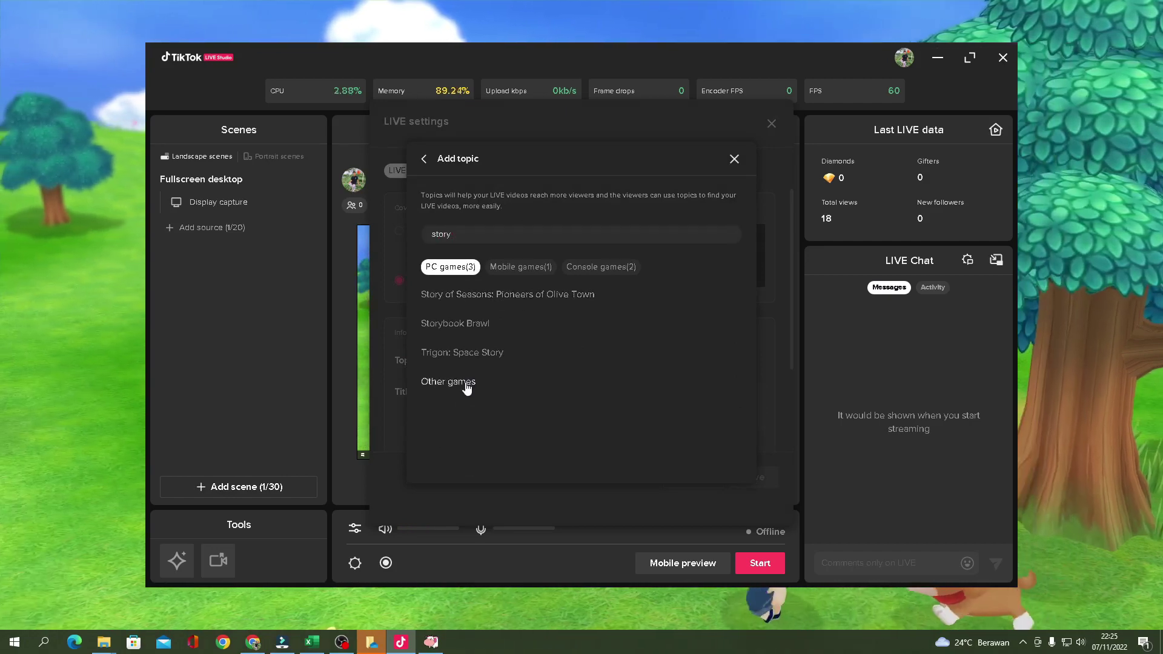
left_click(466, 383)
scroll(746, 350, "down", 2)
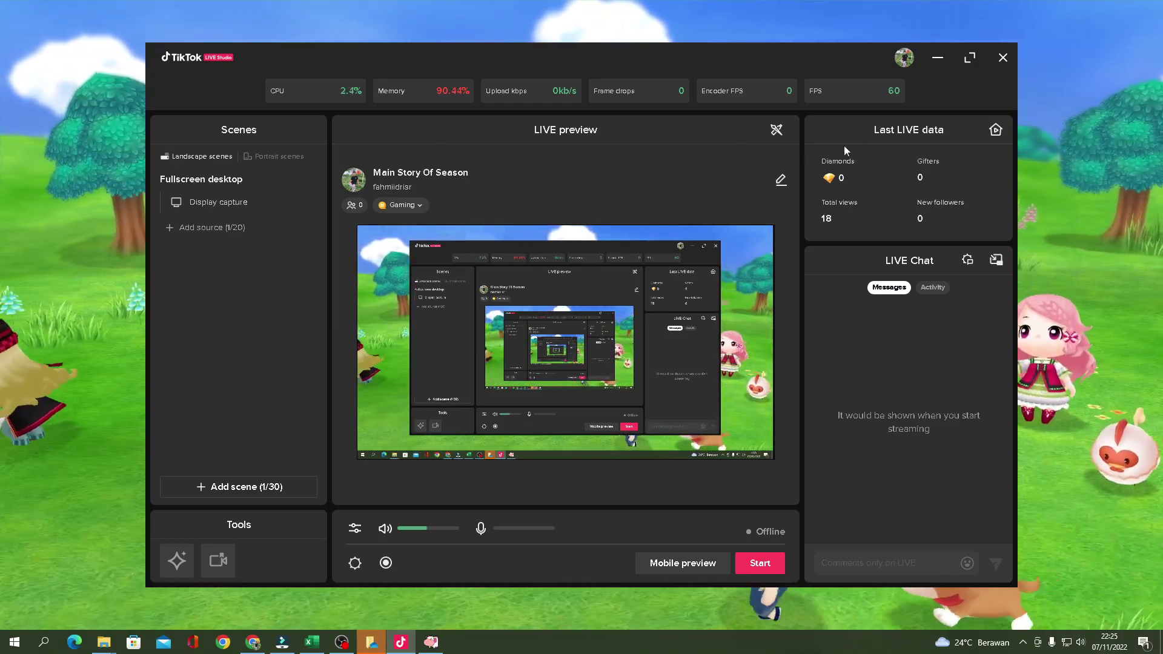
Step: Lower the speaker volume slightly in the stream's audio controls and switch to the portrait scenes
mouse_move(625, 78)
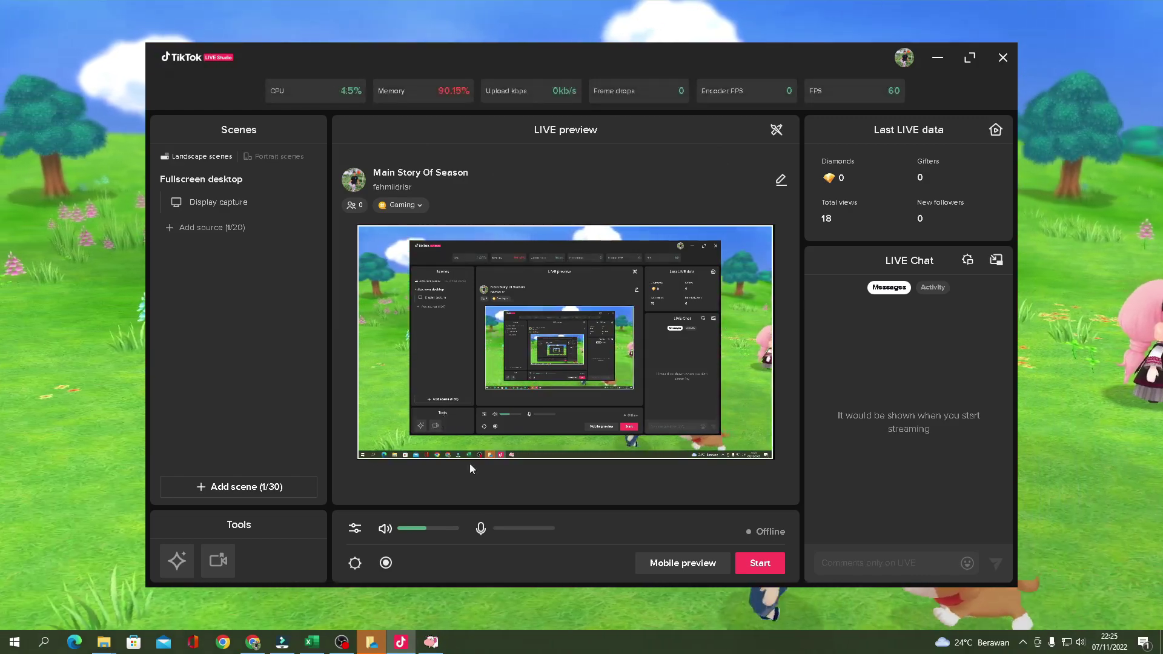
mouse_move(410, 531)
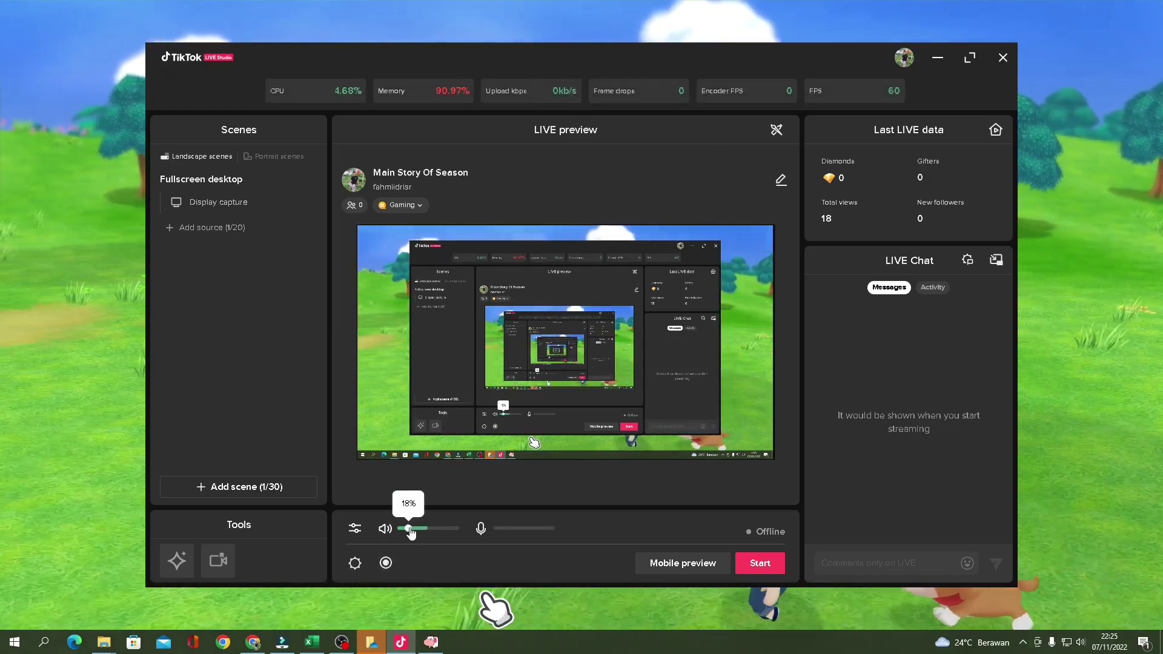
left_click_drag(411, 532, 404, 533)
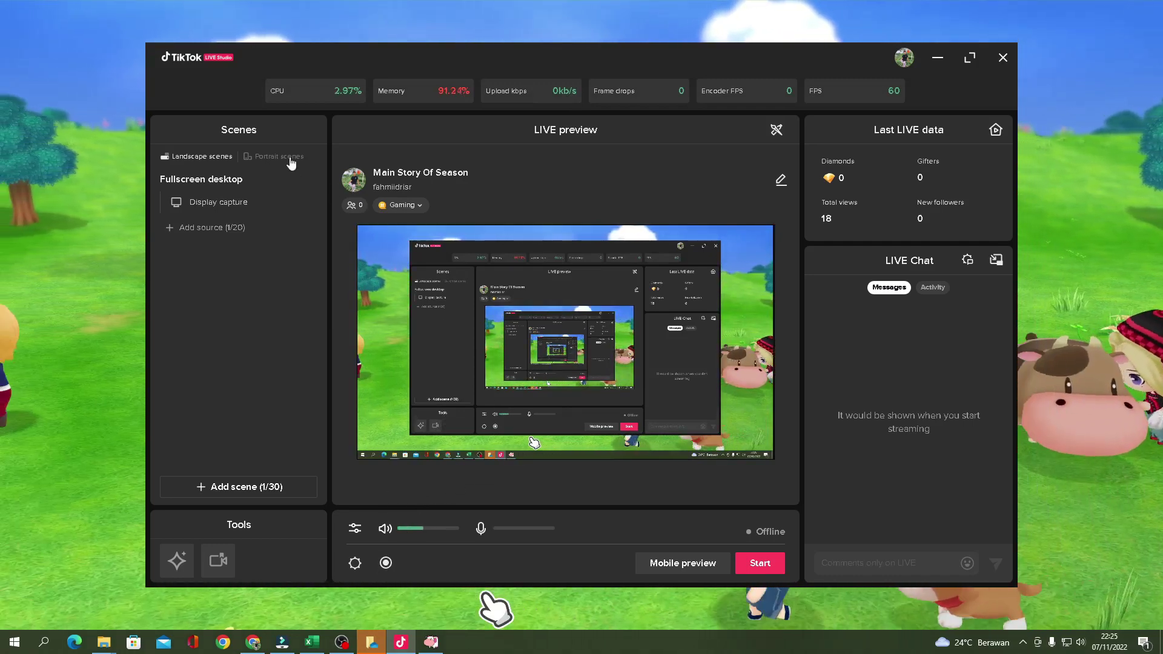
left_click(290, 159)
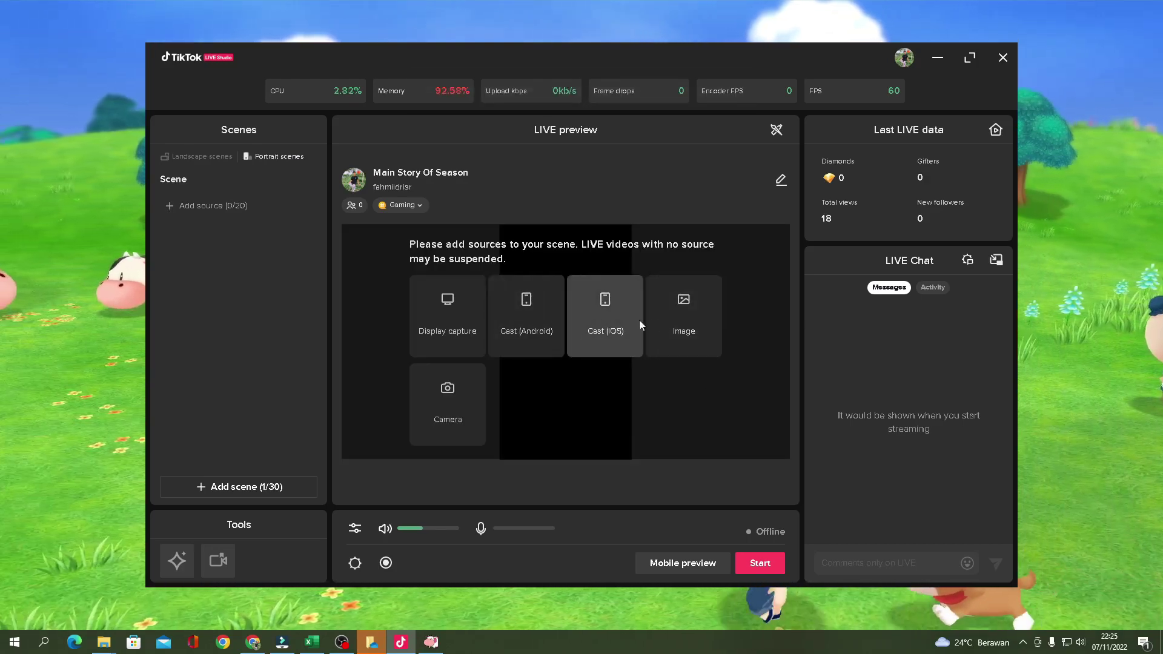
Step: Try an iOS cast source, decline the Bonjour download, and switch back to the landscape scenes
left_click(611, 330)
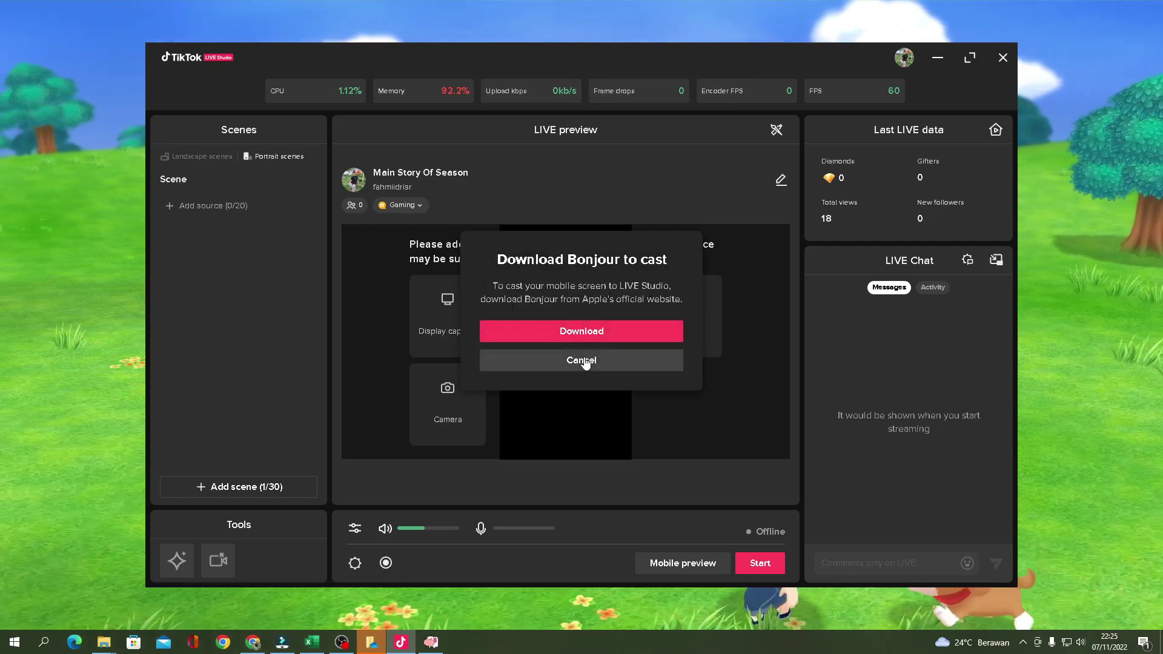
left_click(582, 360)
left_click(224, 157)
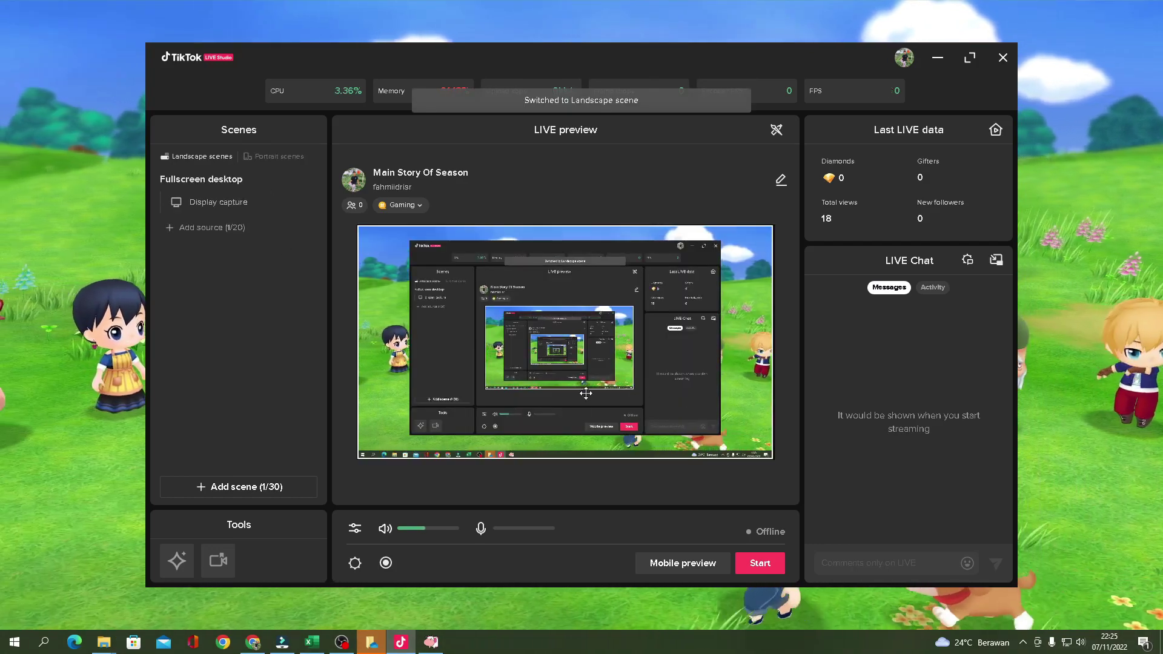
Step: Review the LIVE settings shown before going live, close them, and view the LIVE Chat comment settings
left_click(761, 563)
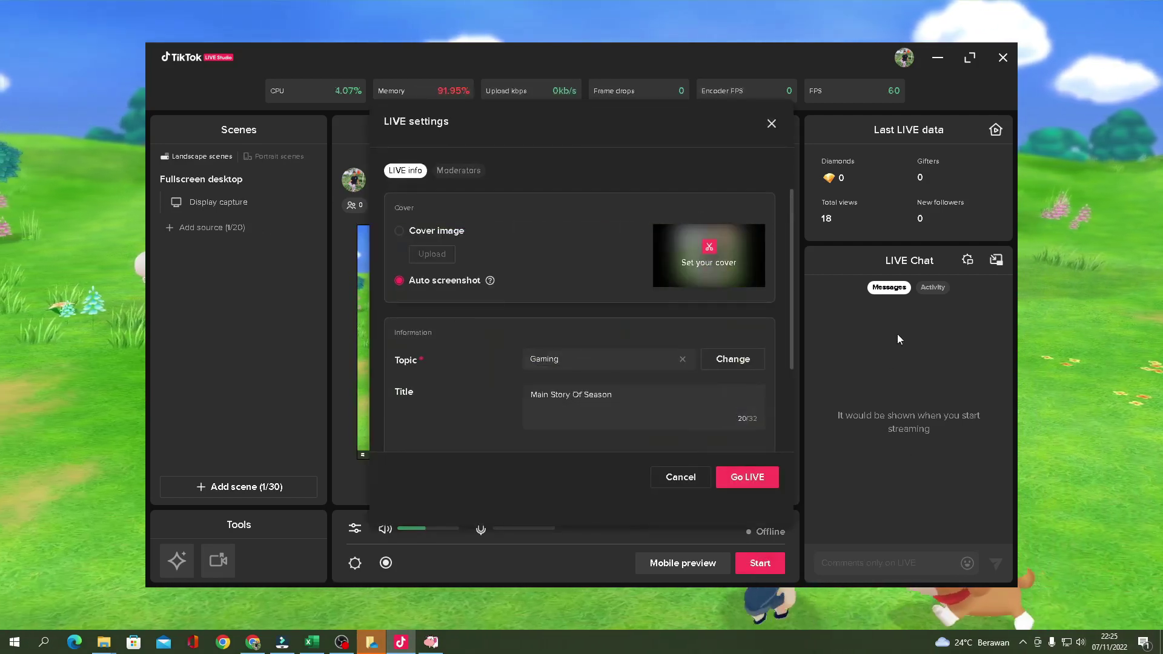
left_click(771, 125)
left_click(964, 260)
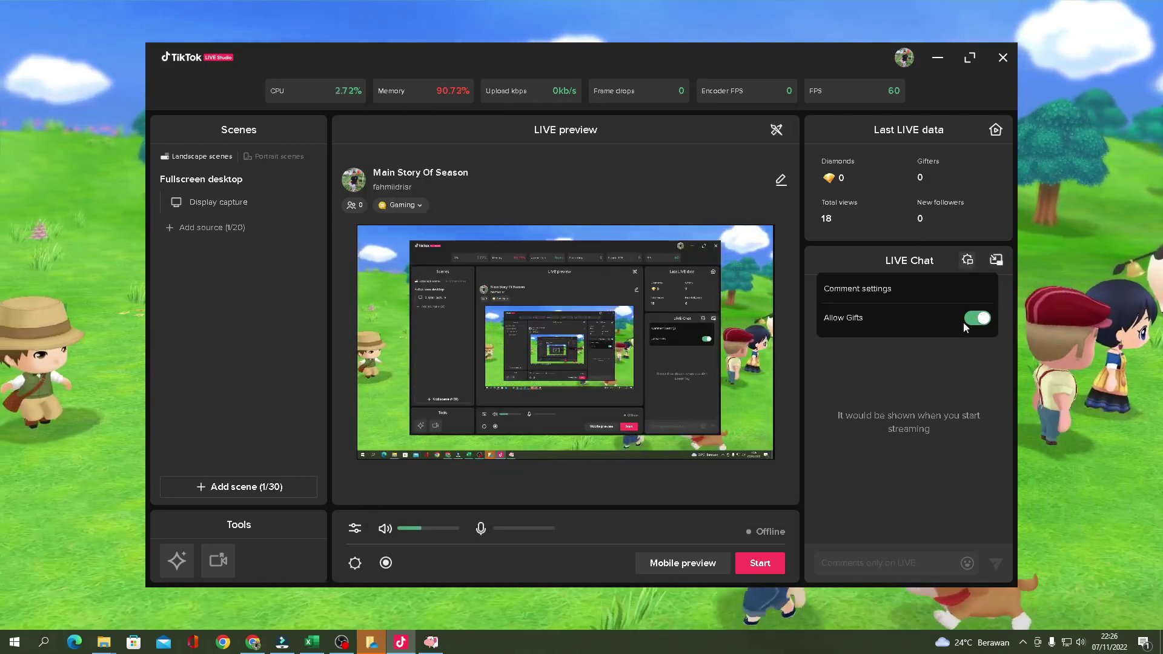
Step: Pop out LIVE Chat as an in-game overlay and raise its background opacity to the maximum
left_click(994, 262)
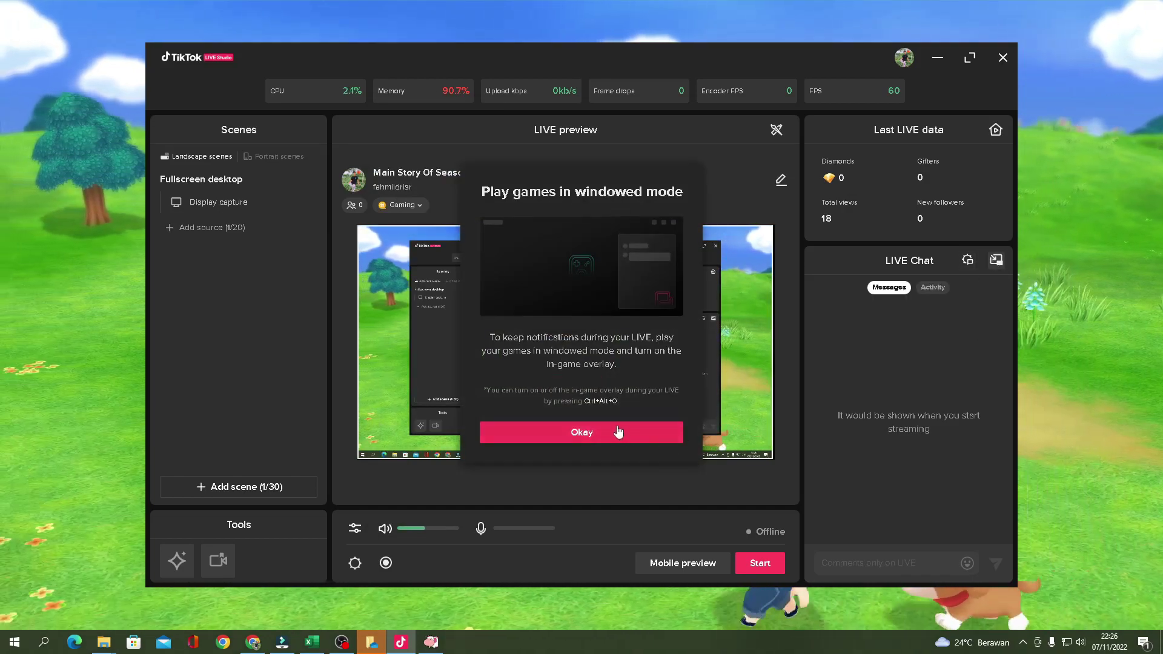
left_click(618, 431)
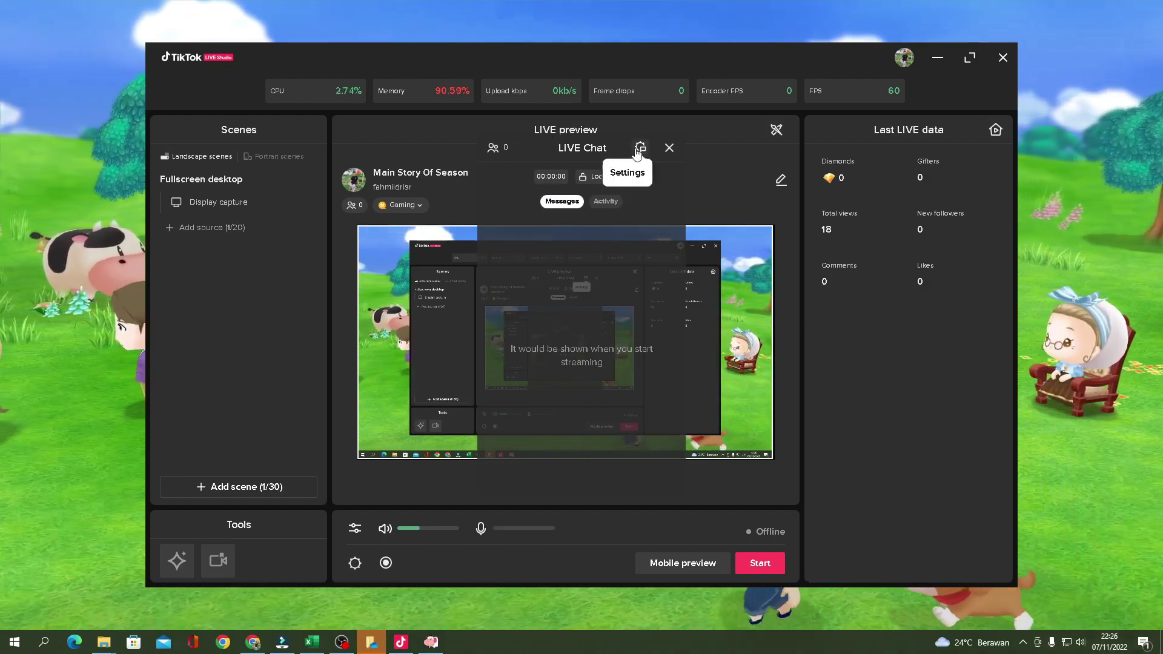
left_click(640, 147)
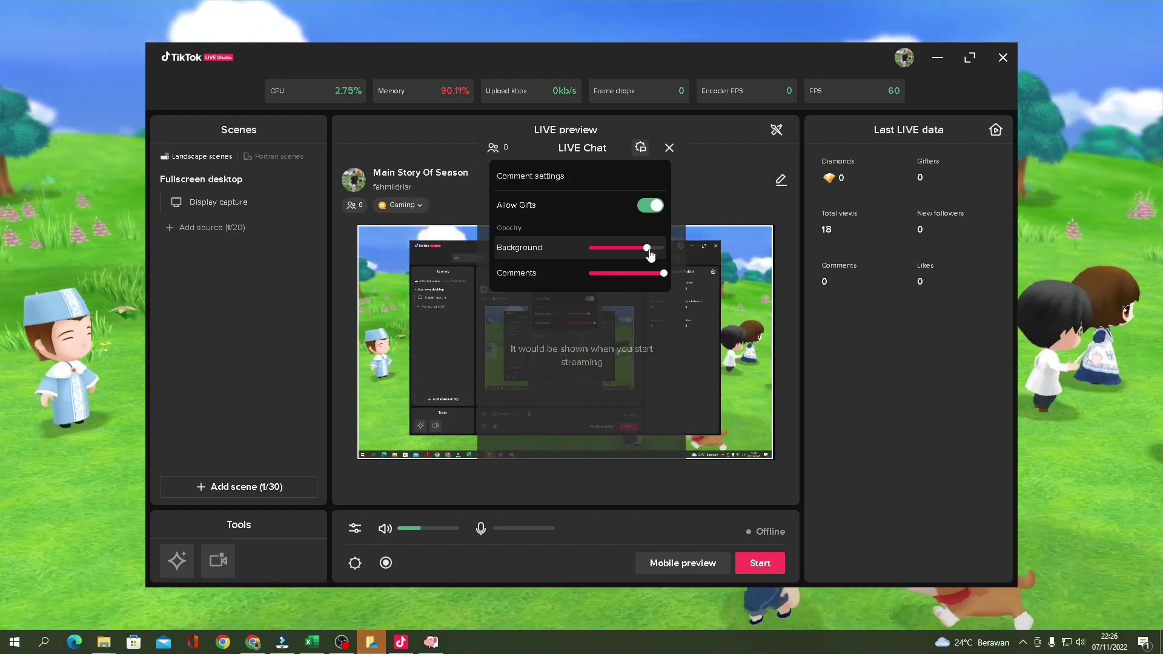
mouse_move(649, 255)
left_mouse_down()
mouse_move(561, 249)
mouse_move(671, 252)
left_mouse_up()
left_click(673, 255)
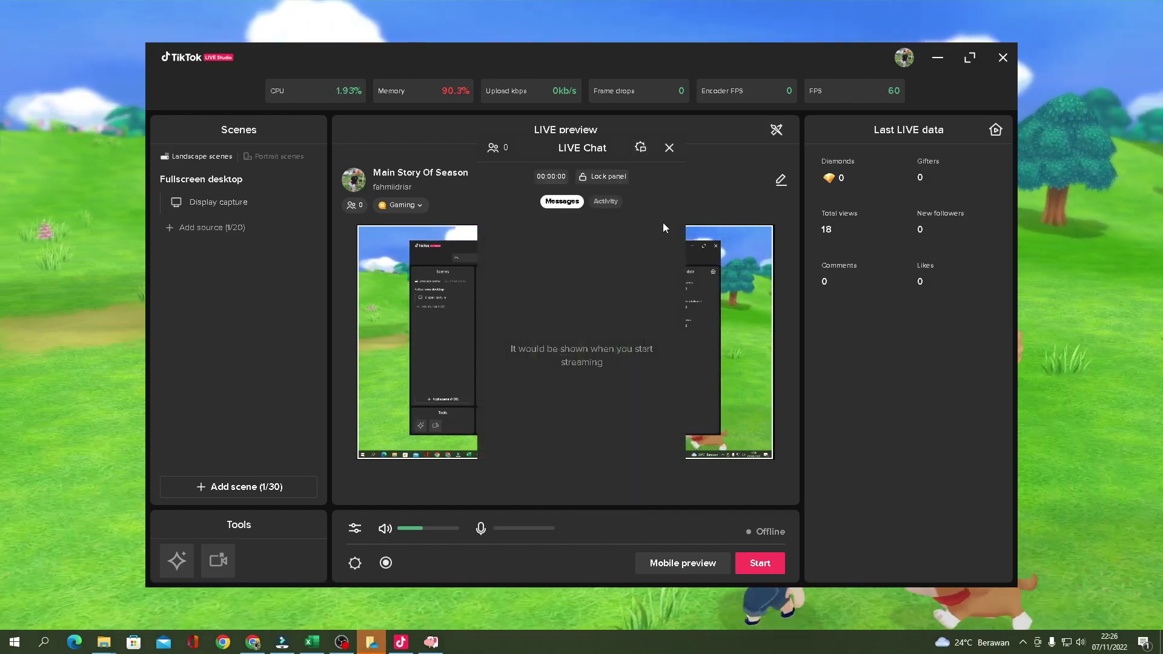
Step: Move the LIVE Chat overlay clear of the stream preview, show its Activity feed, and close the overlay
left_click_drag(559, 148, 147, 30)
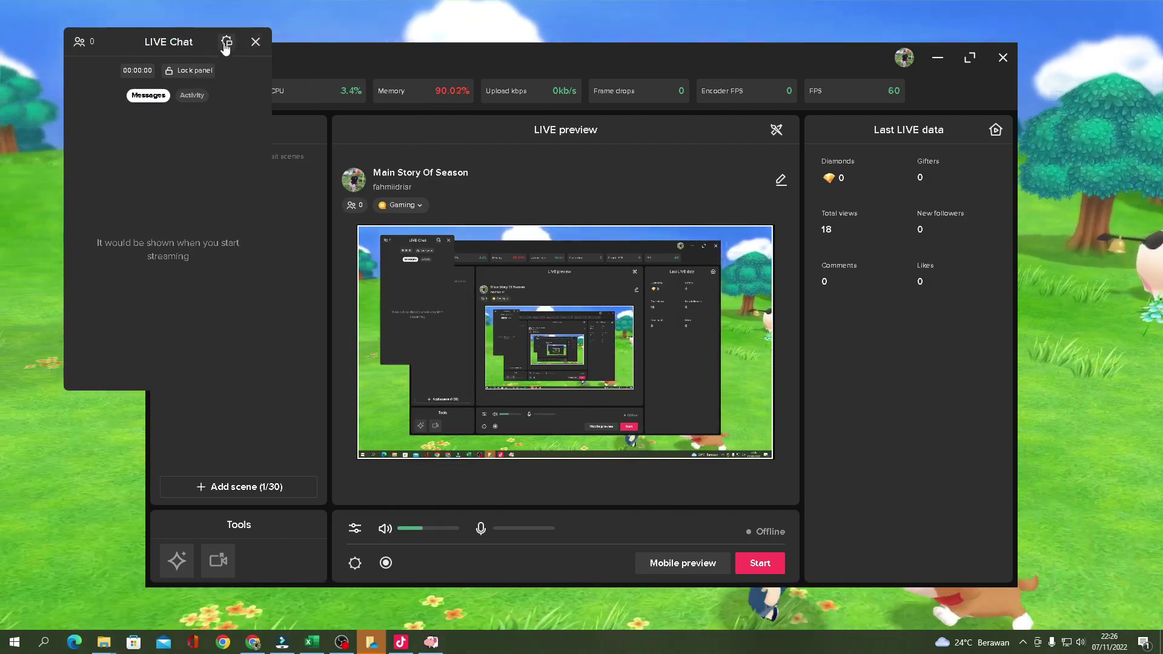
left_click(192, 95)
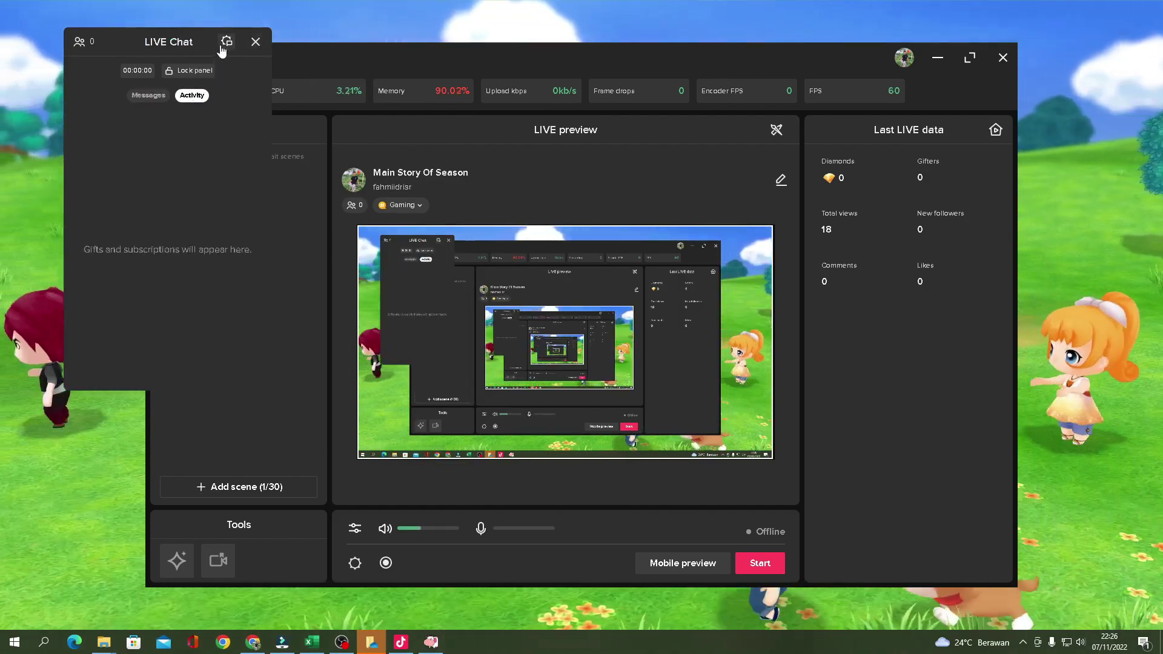
left_click(223, 46)
left_click(255, 41)
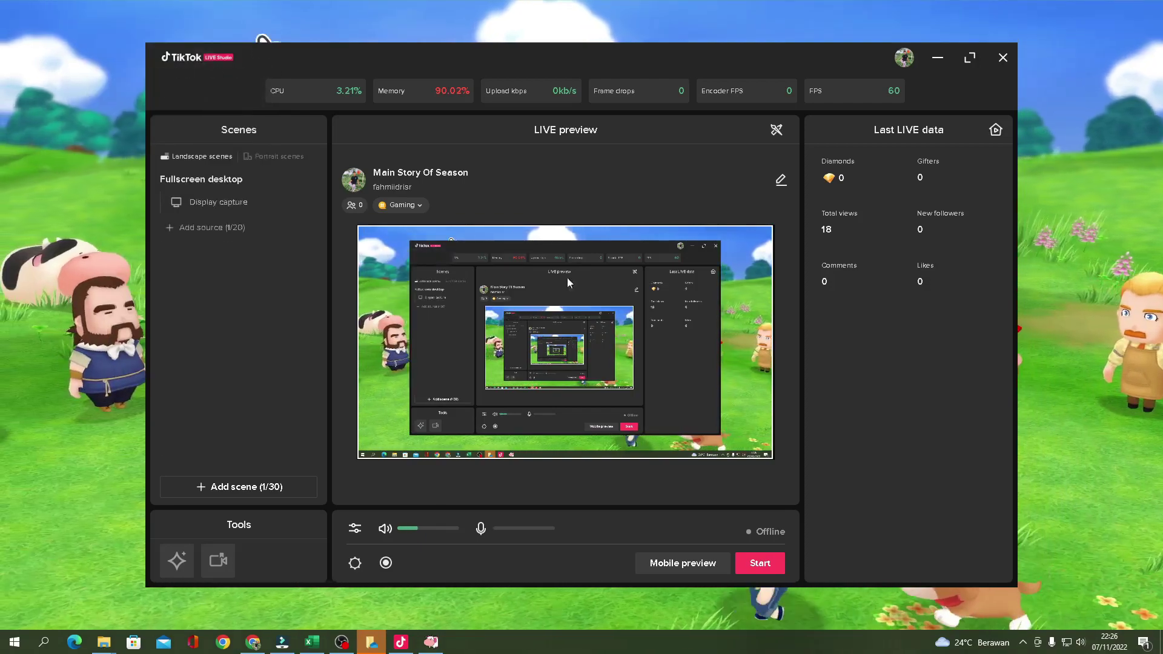
Step: Start the LIVE stream with the Auto screenshot cover, Gaming topic and title "Main Story Of Season"
left_click(773, 569)
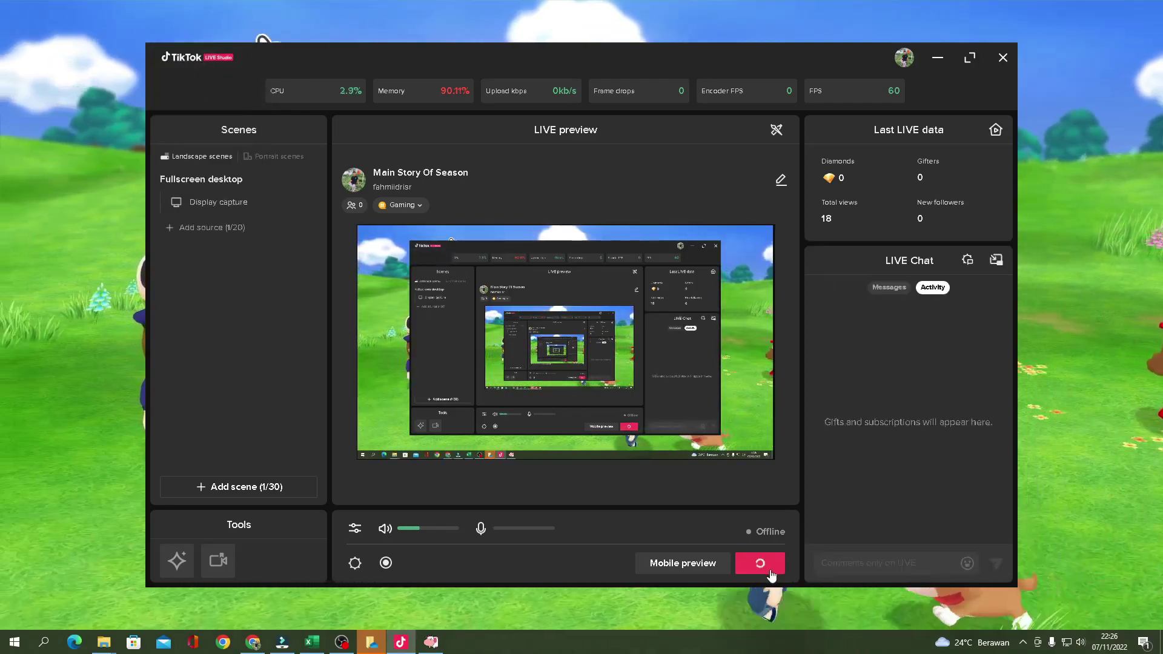
left_click(768, 565)
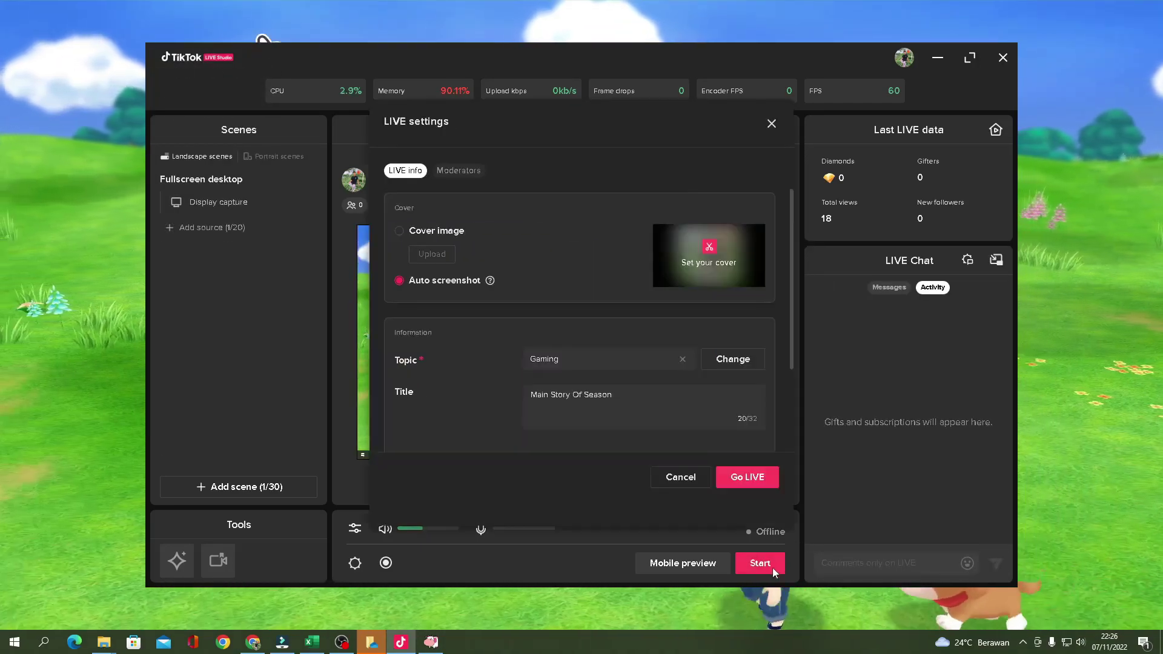
left_click(751, 477)
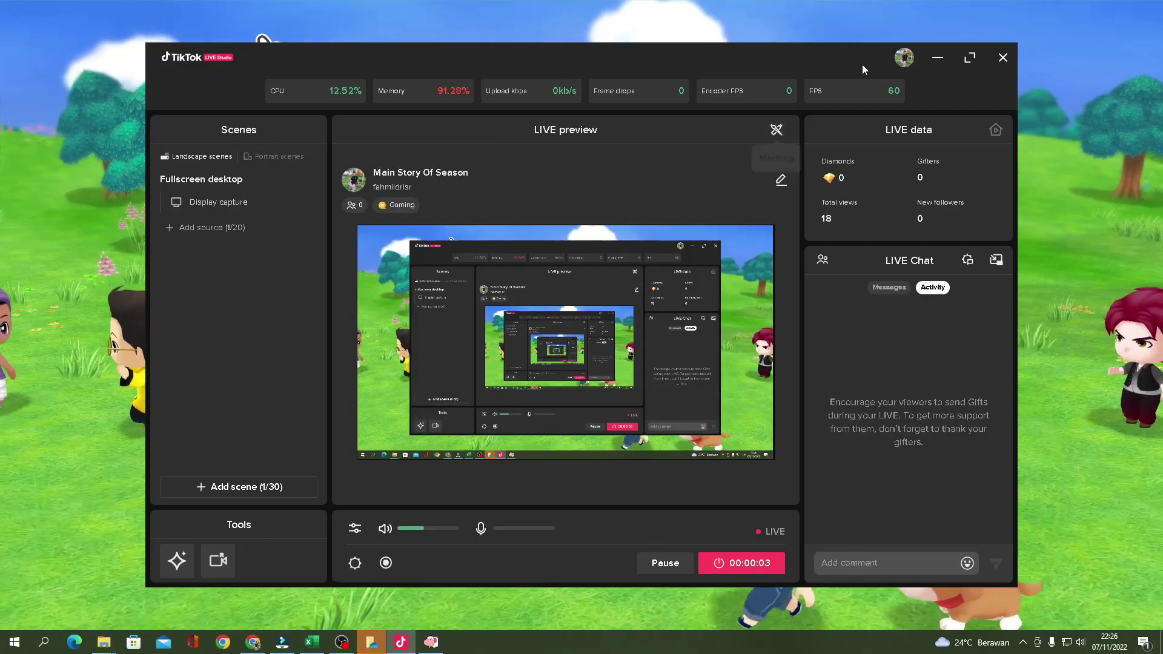
Step: Minimize TikTok LIVE Studio and open the saved games through Continue in STORY OF SEASONS Friends of Mineral Town
left_click(938, 58)
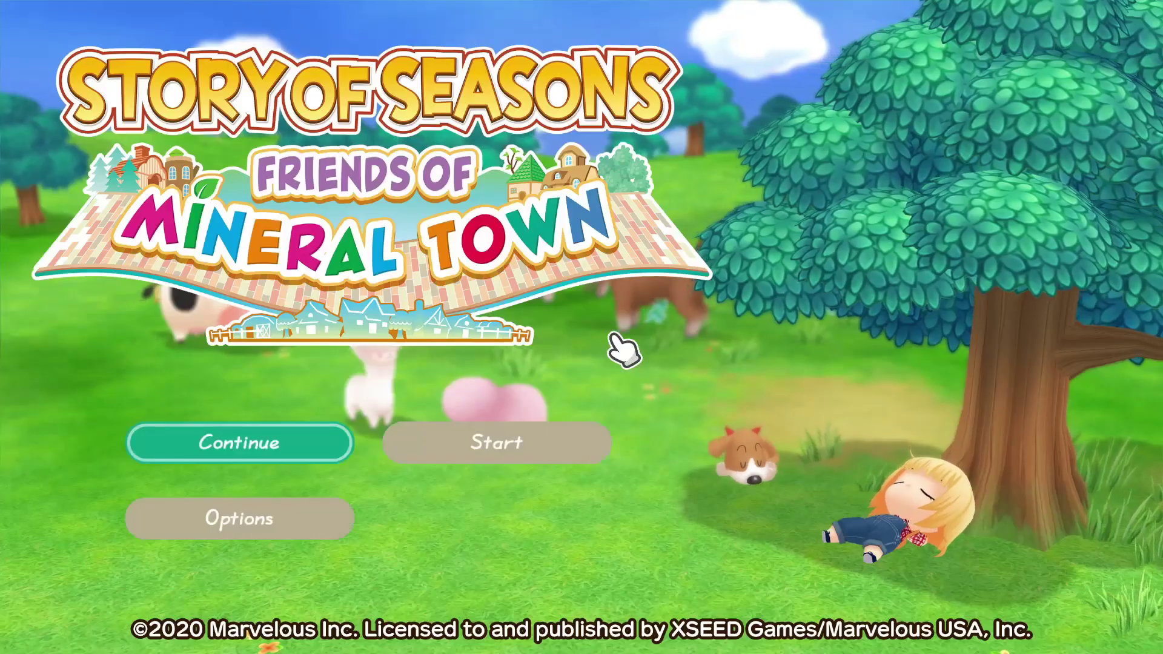
left_click(296, 443)
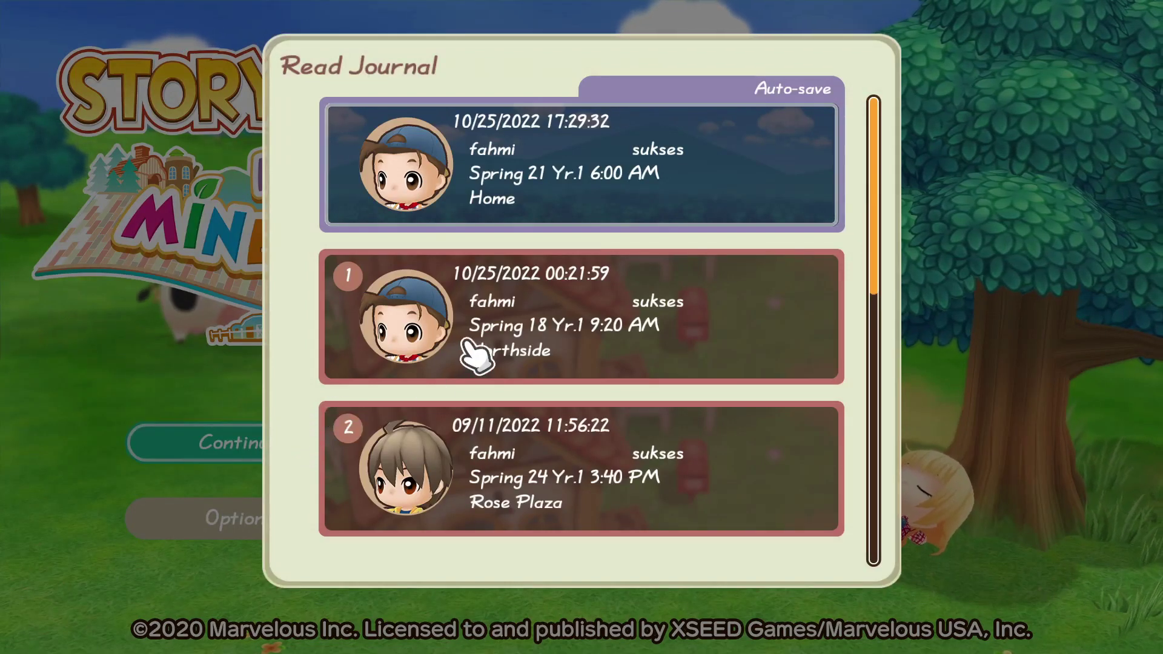
Step: Switch between the game and TikTok LIVE Studio to check the running stream's preview
key("super")
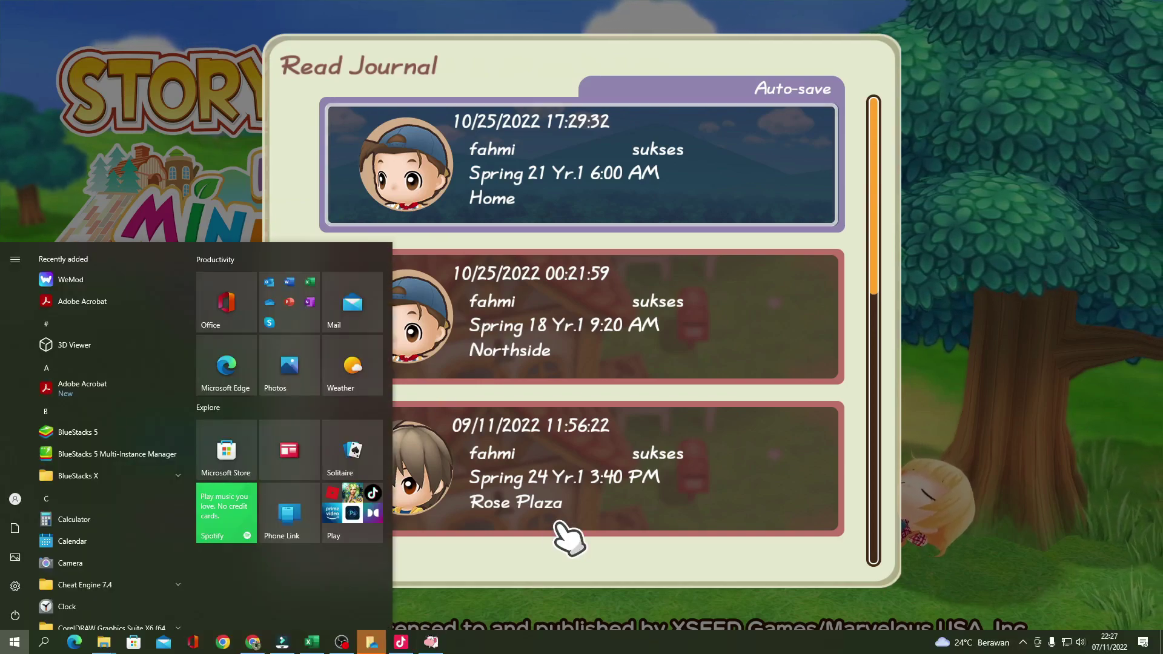
key("super")
key("super")
left_click(405, 643)
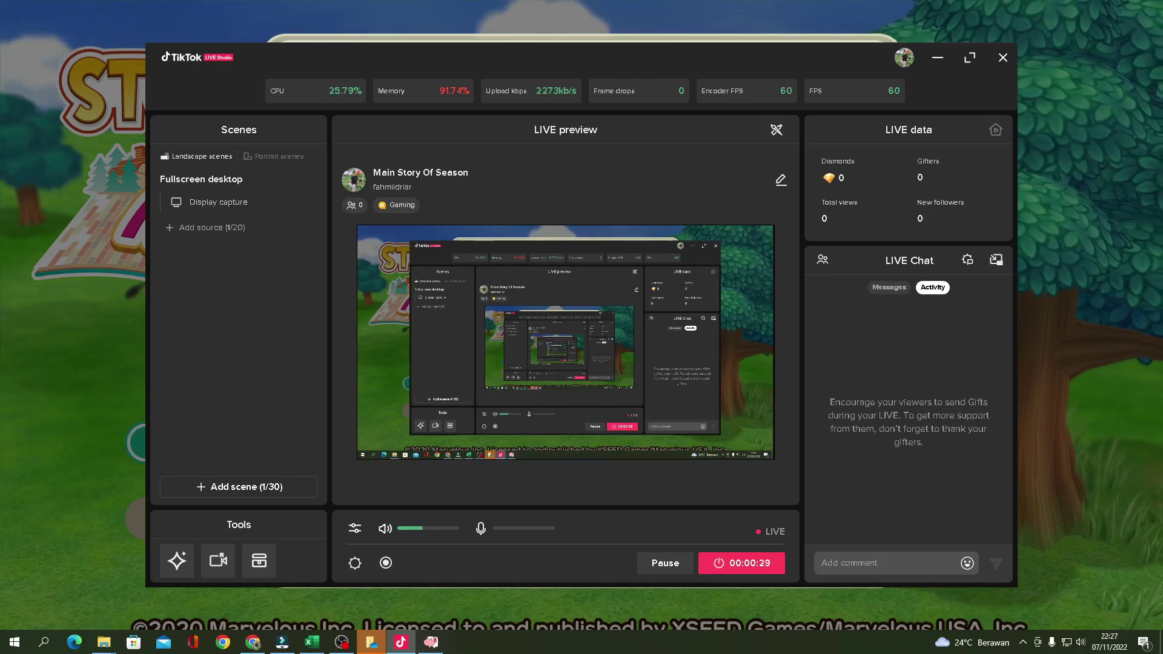
left_click(1043, 267)
key("super")
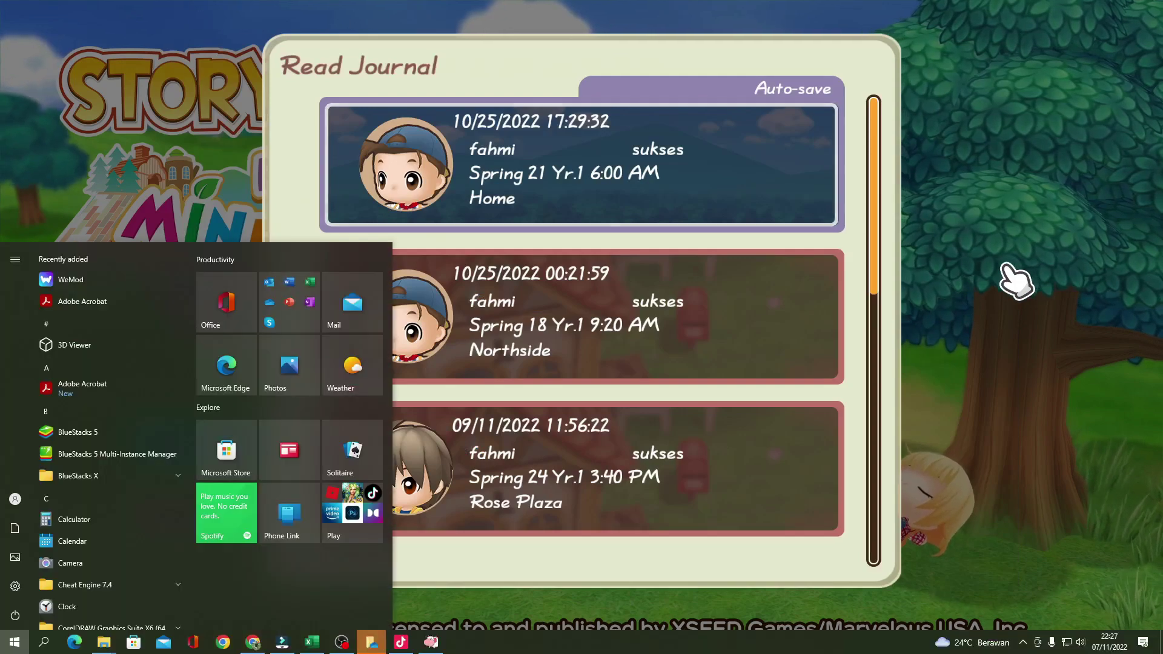
left_click(401, 643)
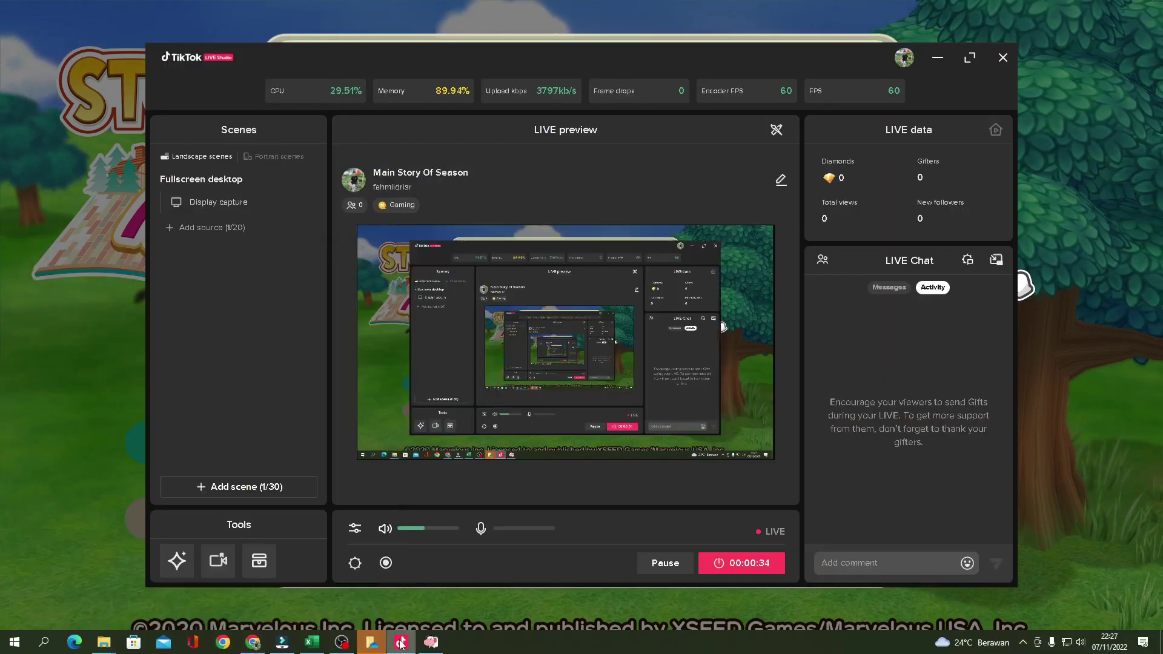
Step: End the LIVE stream, confirm it, and close the stream summary
left_click(768, 560)
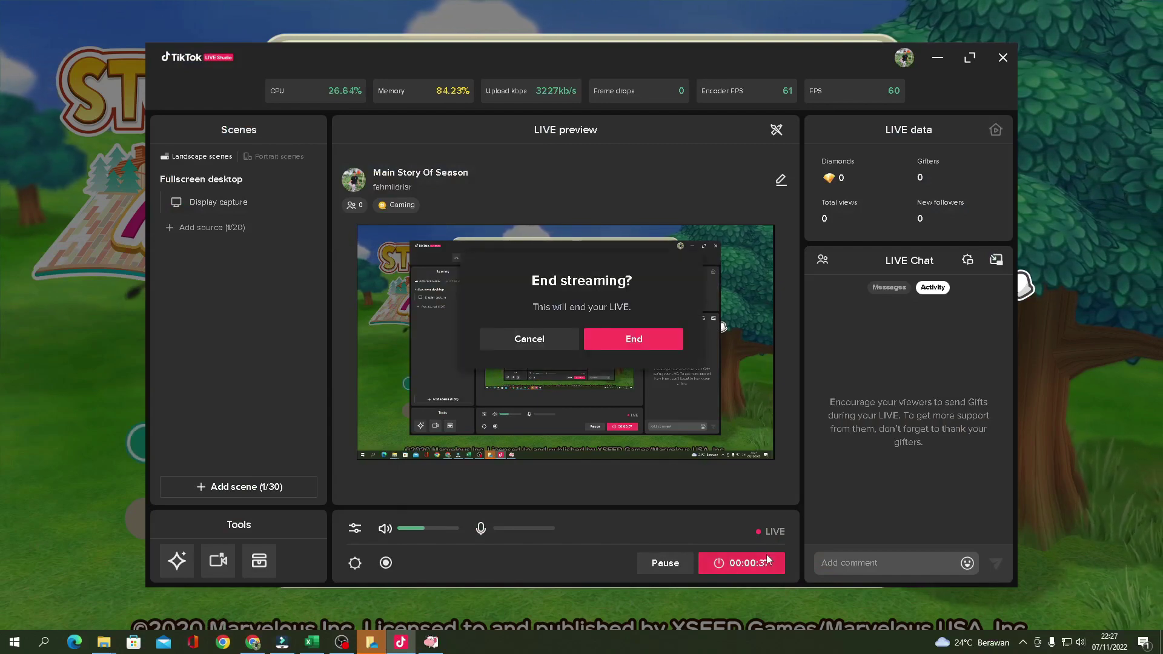
left_click(647, 348)
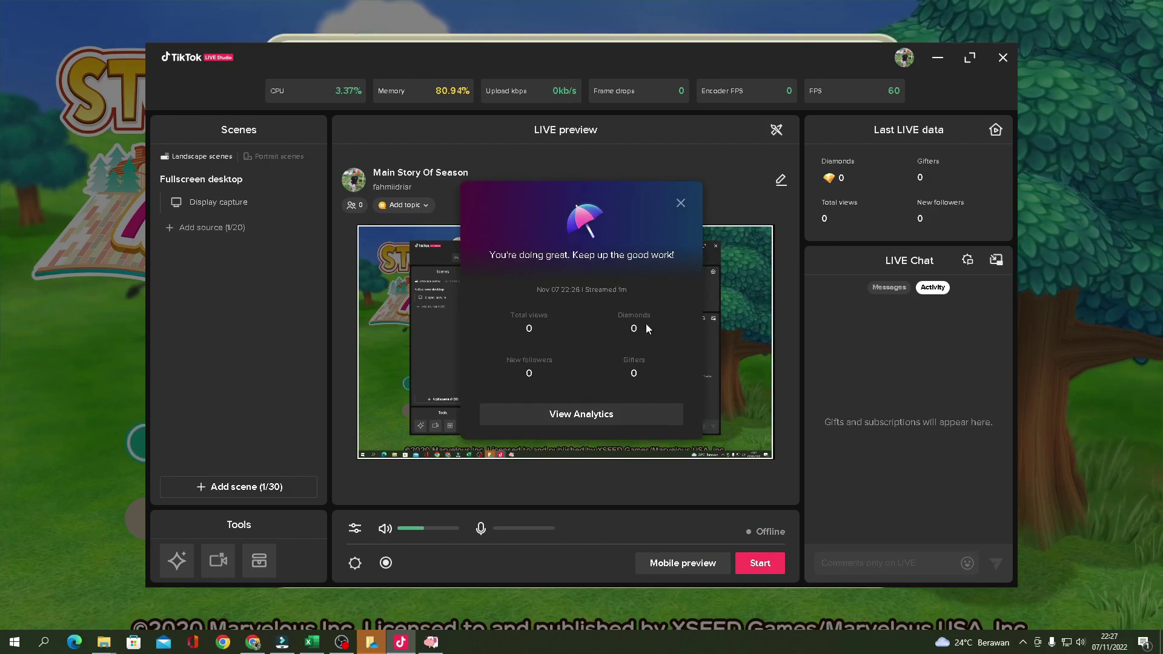
left_click(682, 204)
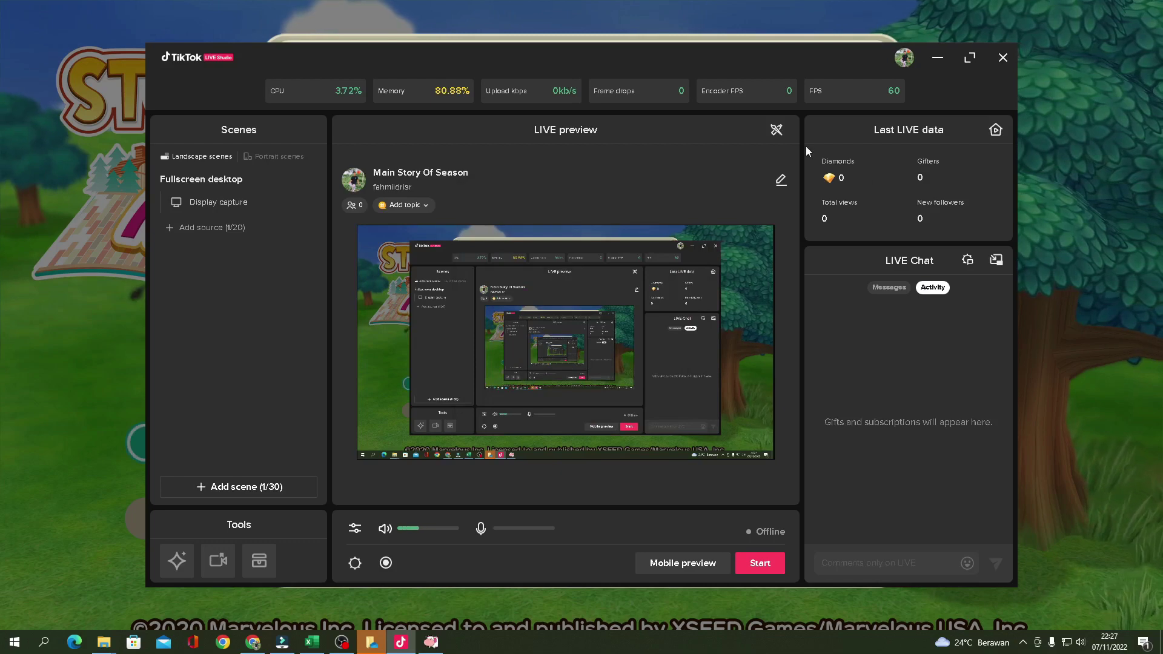
Step: Open the LIVE Center analytics and examine the Video details of past LIVE streams, including views, followers, rewards and duration
left_click(994, 131)
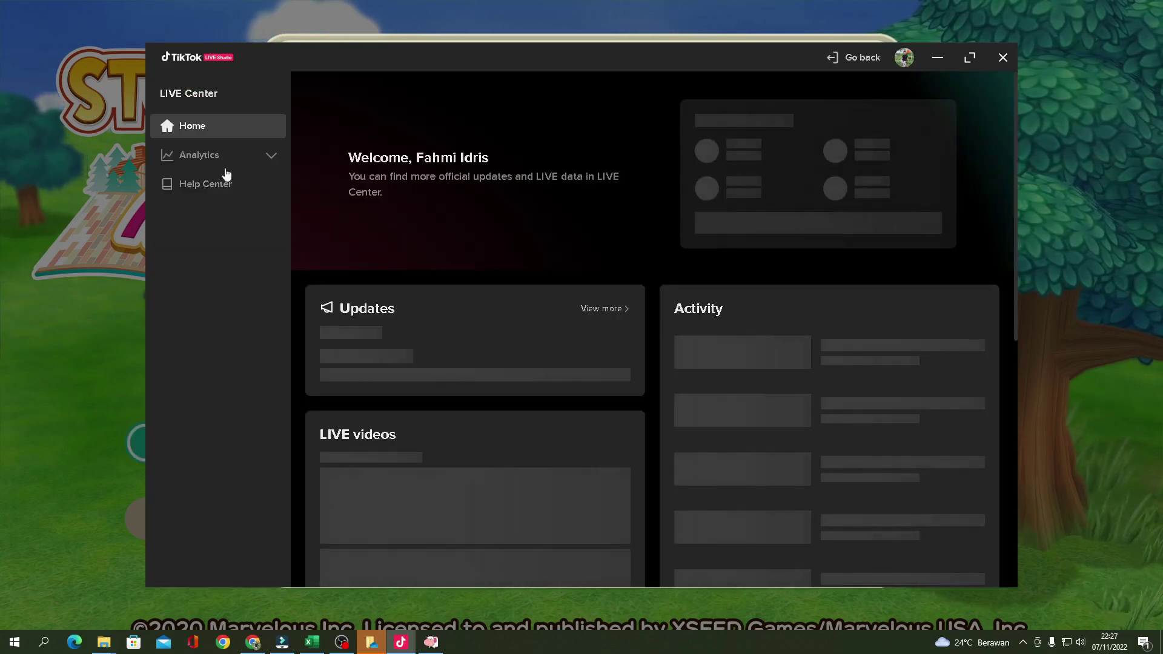
left_click(205, 162)
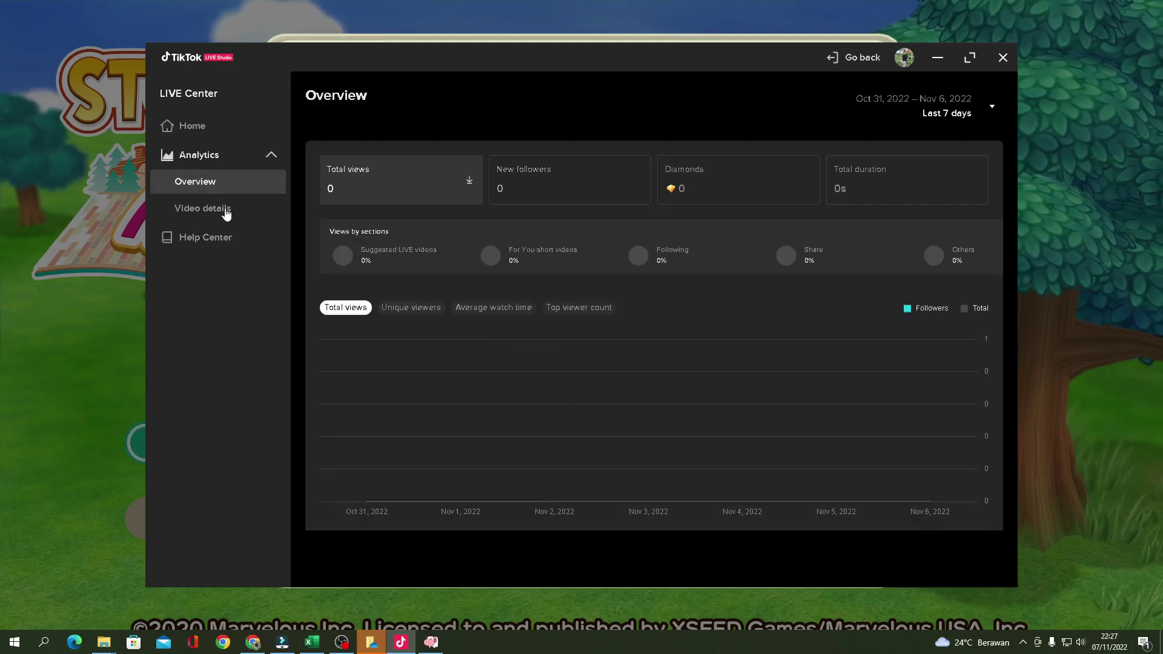
left_click(226, 212)
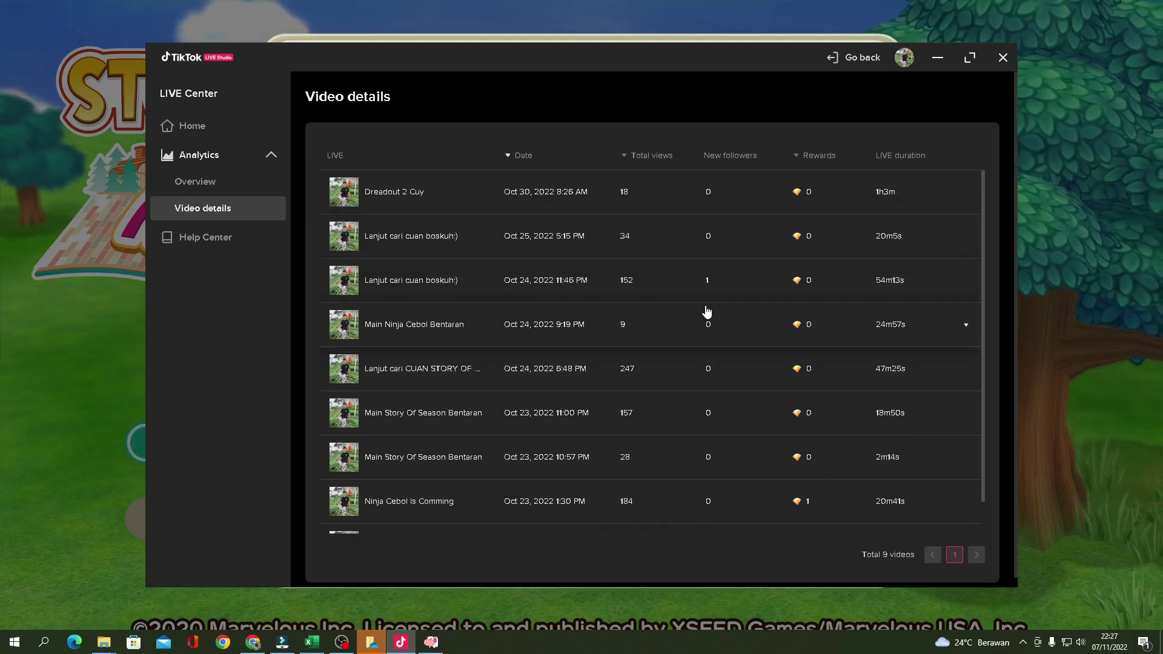
scroll(732, 307, "down", 2)
scroll(848, 327, "up", 2)
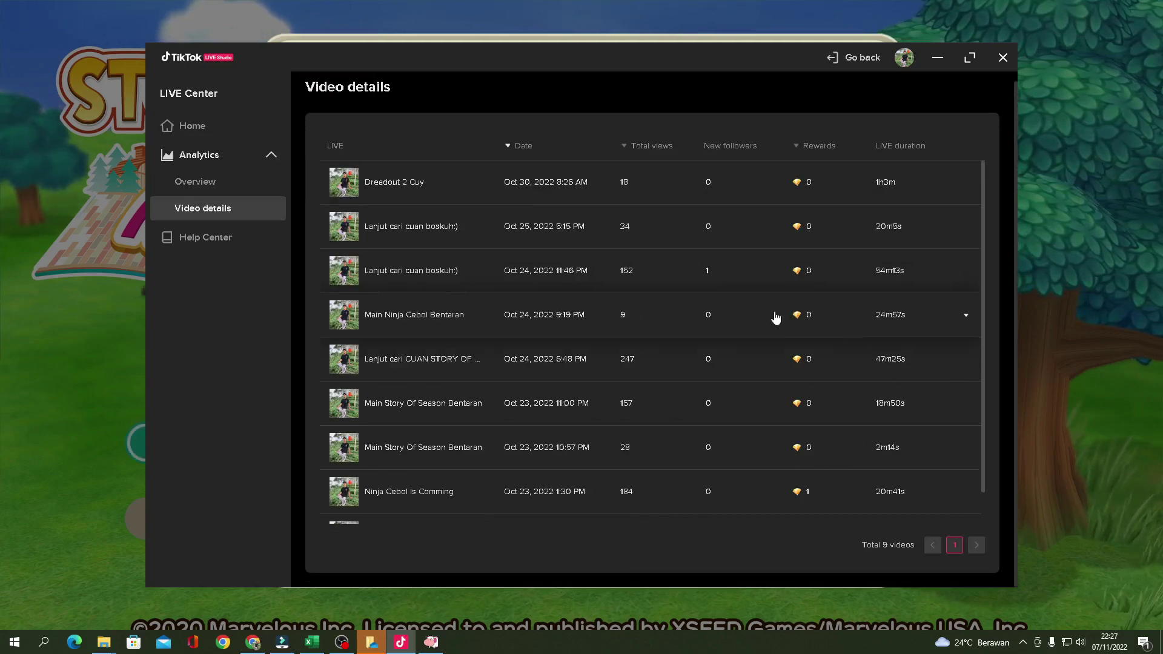
scroll(788, 340, "down", 2)
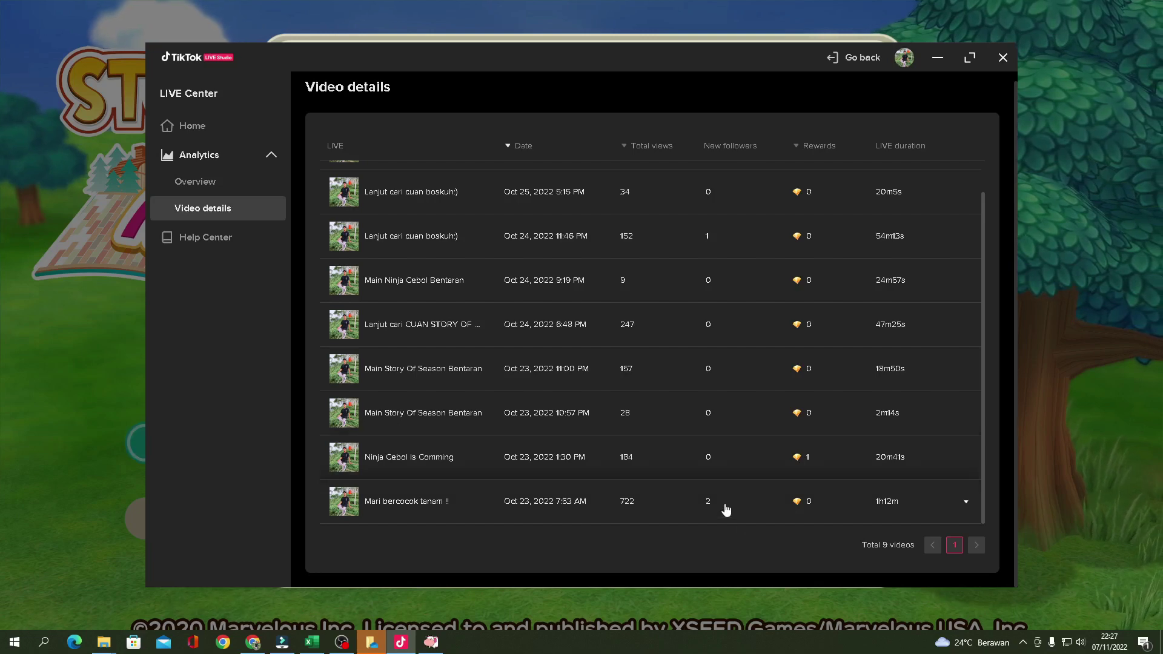
scroll(740, 465, "up", 1)
scroll(725, 252, "up", 1)
scroll(801, 305, "down", 1)
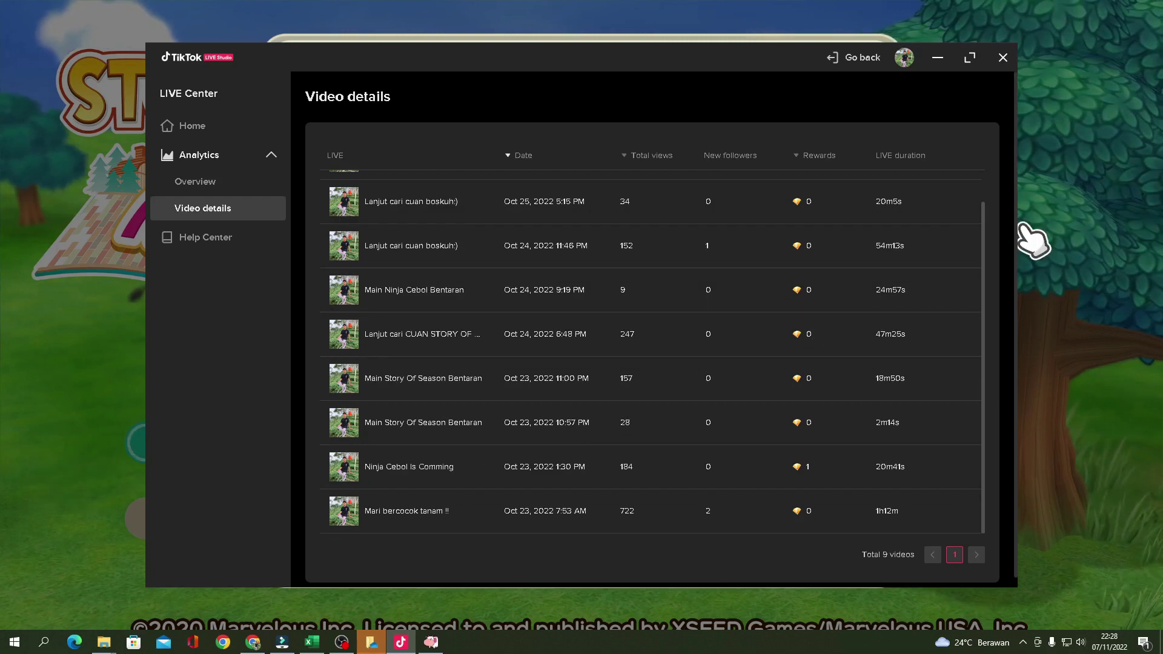
Step: Switch back to the STORY OF SEASONS game and bring up the Windows Start menu
key("alt+Tab")
key("super")
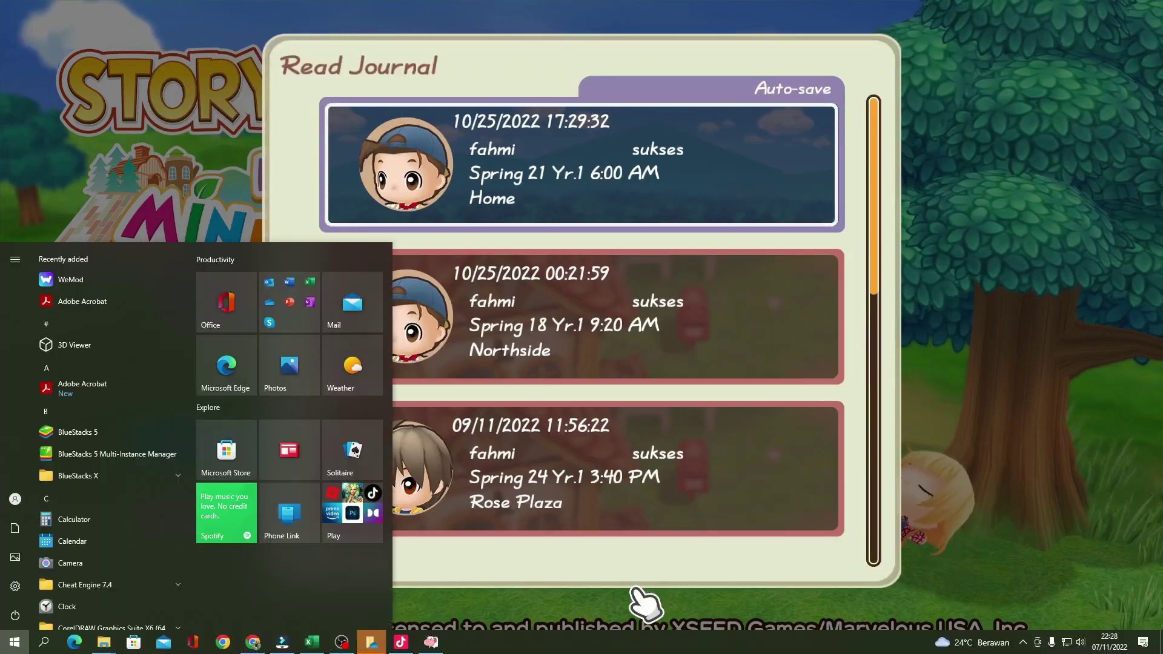